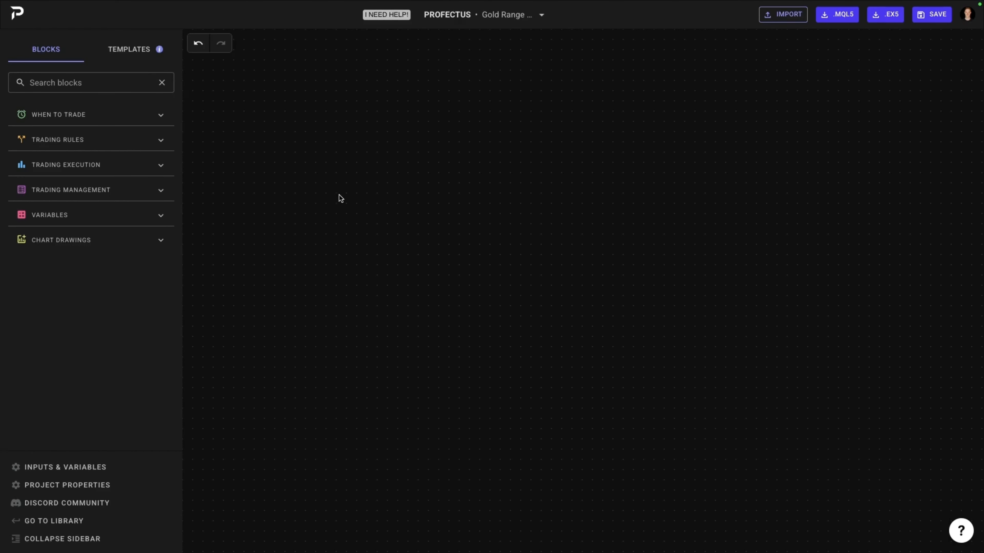
Step: Add a Run at time block to the empty canvas and set it to run once per day at 6:05
left_click(125, 121)
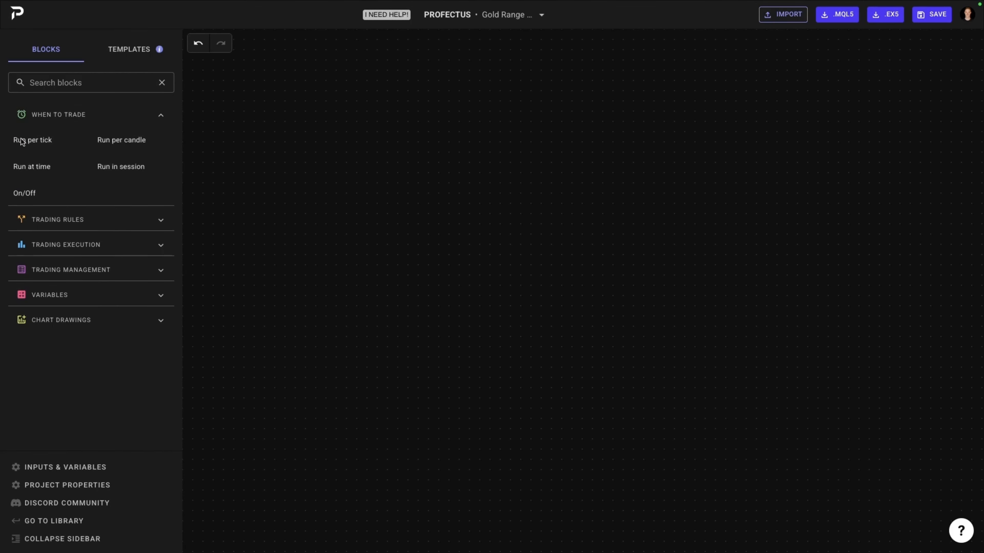
left_click_drag(36, 170, 344, 125)
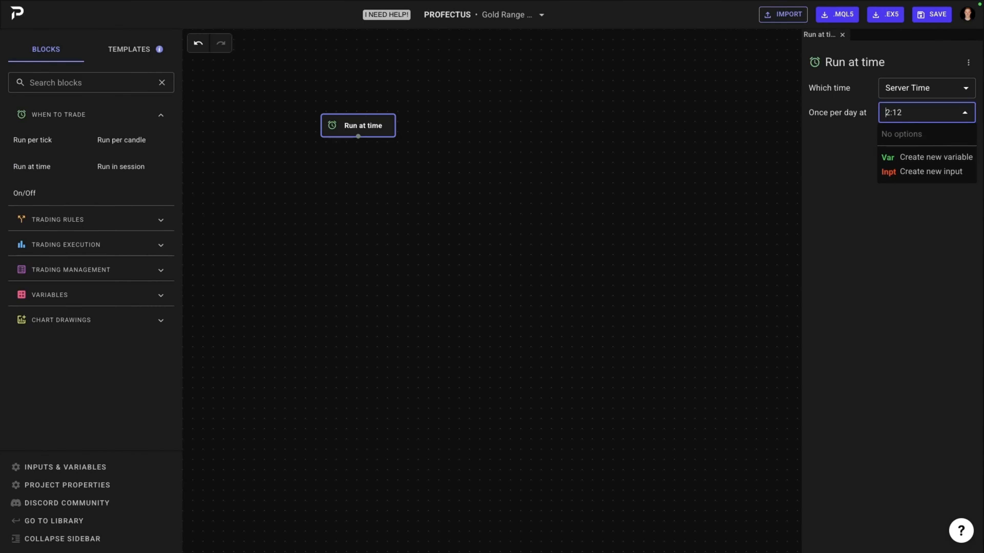
type("6")
key("BackSpace")
key("Right")
key("Right")
key("Right")
key("BackSpace")
key("BackSpace")
type("05")
left_click(880, 234)
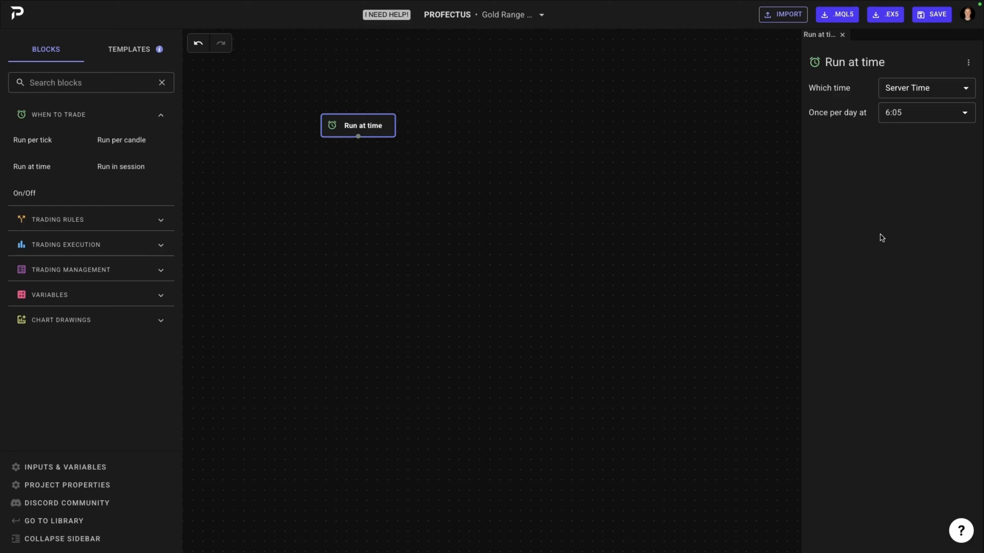
Step: Add a Count trades block below the Run at time block and connect Run at time to it
left_click(66, 270)
left_click_drag(50, 383, 353, 165)
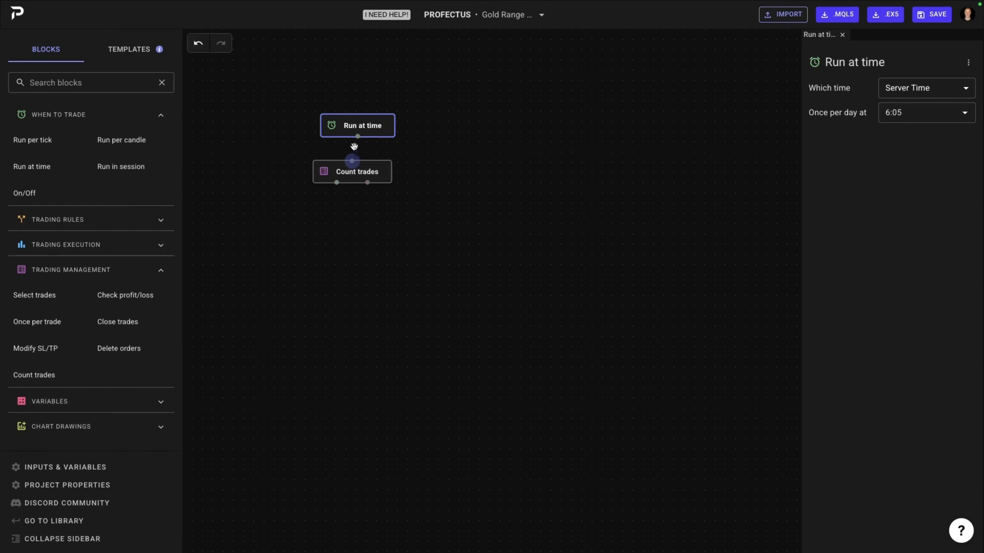
left_click(377, 172)
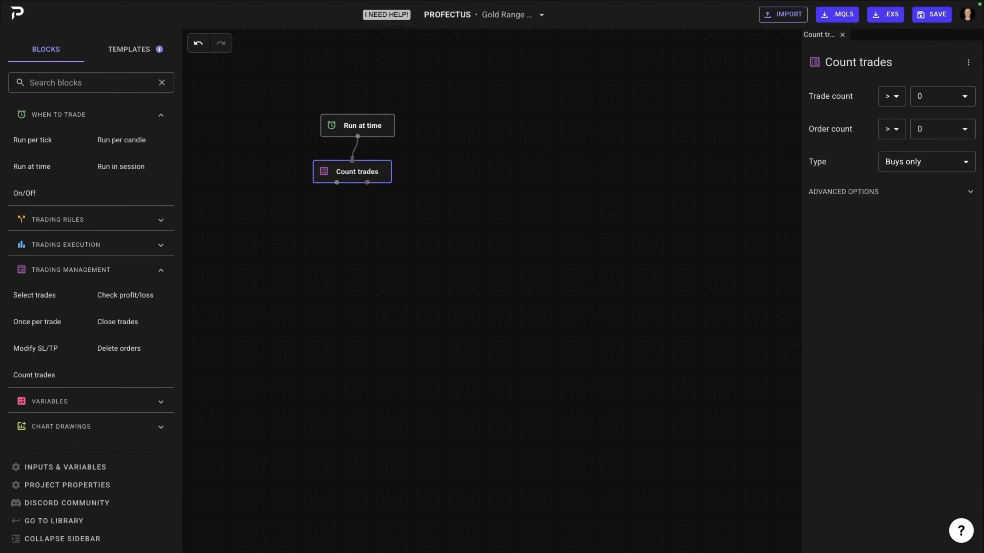
Step: Set the Count trades block's trade count and order count conditions to == 0 and its type to Buys or sells
left_click(895, 101)
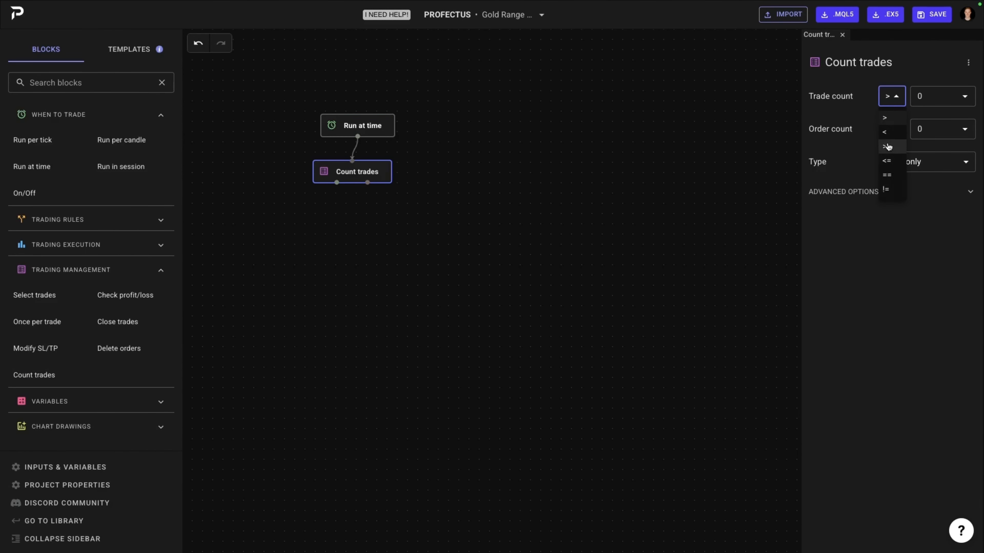
left_click(887, 182)
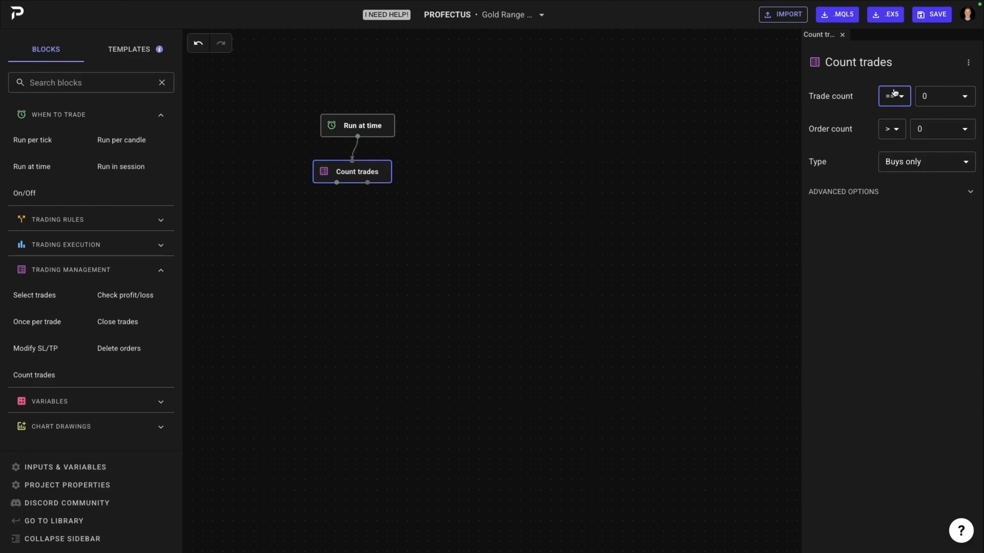
left_click(892, 131)
left_click(892, 209)
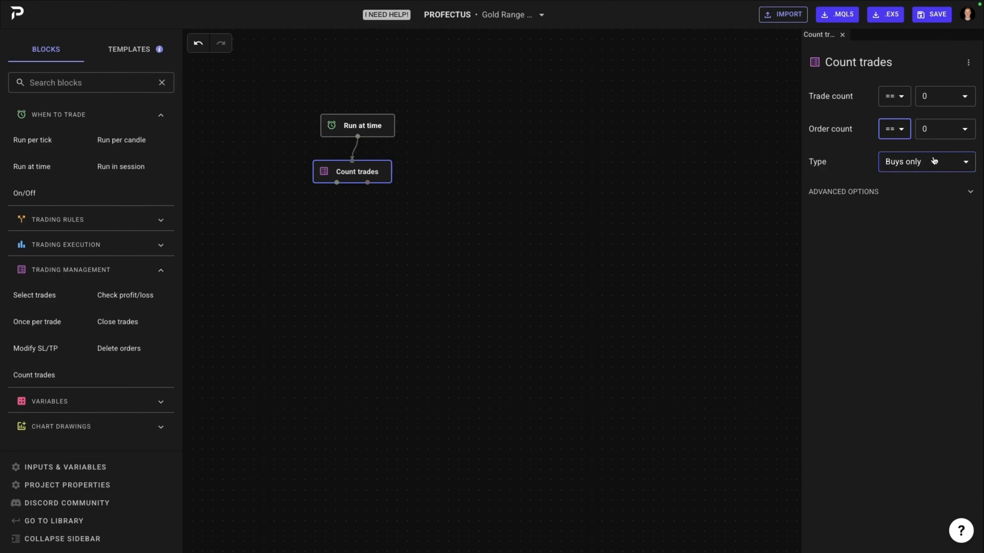
left_click(927, 161)
left_click(914, 213)
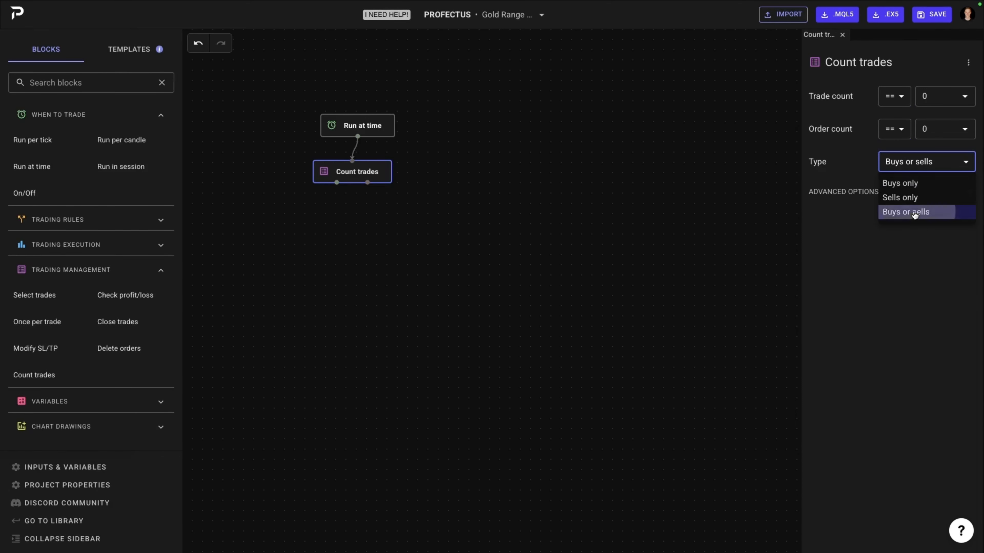
Step: Add Buy pending order and Sell pending order blocks side by side below Count trades, both connected from its first output
left_click(72, 269)
left_click(78, 247)
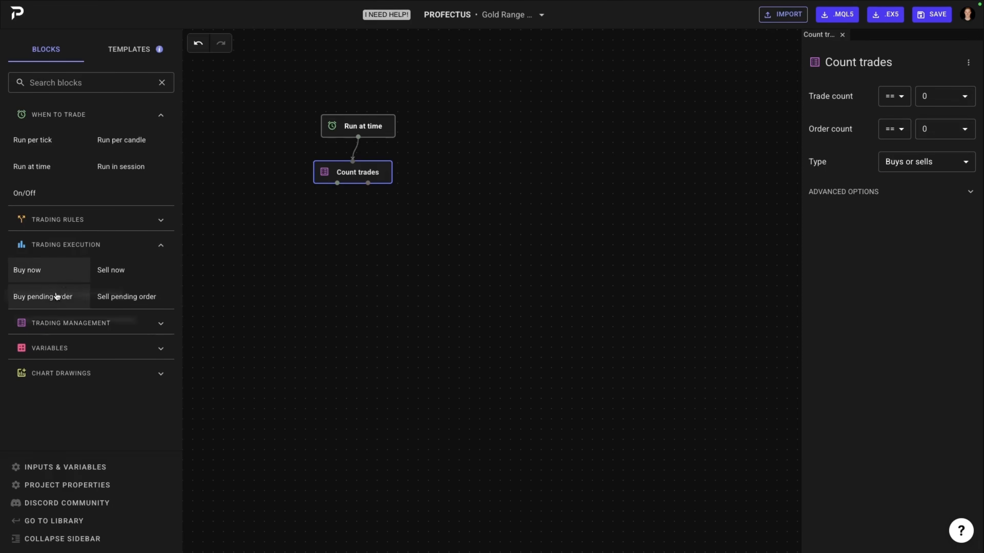
left_click_drag(57, 295, 322, 240)
left_click_drag(155, 301, 391, 231)
left_click_drag(324, 241, 295, 239)
left_click_drag(337, 183, 295, 228)
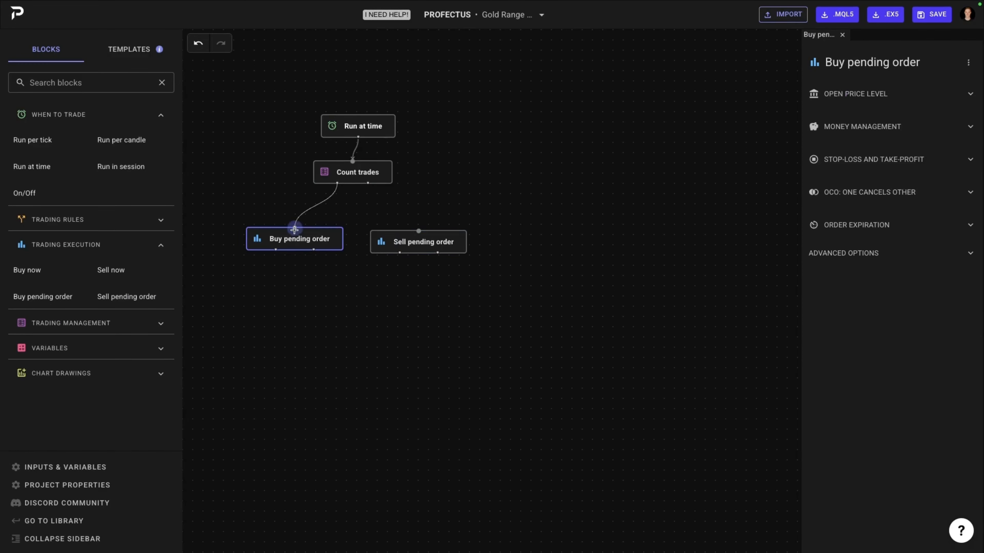
left_click_drag(337, 183, 425, 232)
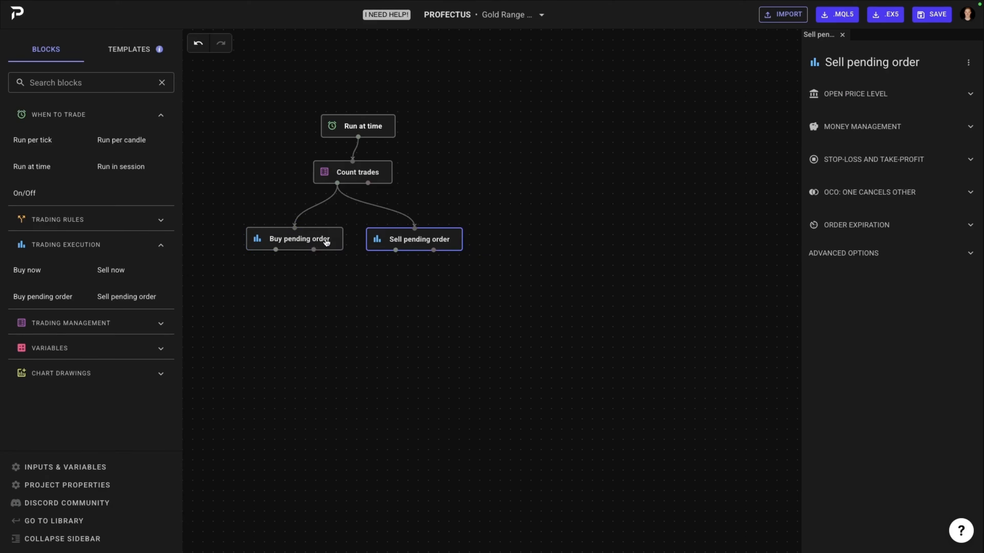
Step: Set the Buy pending order's open price to a Custom Price using the market property Highest Price (Time Period)
left_click(321, 242)
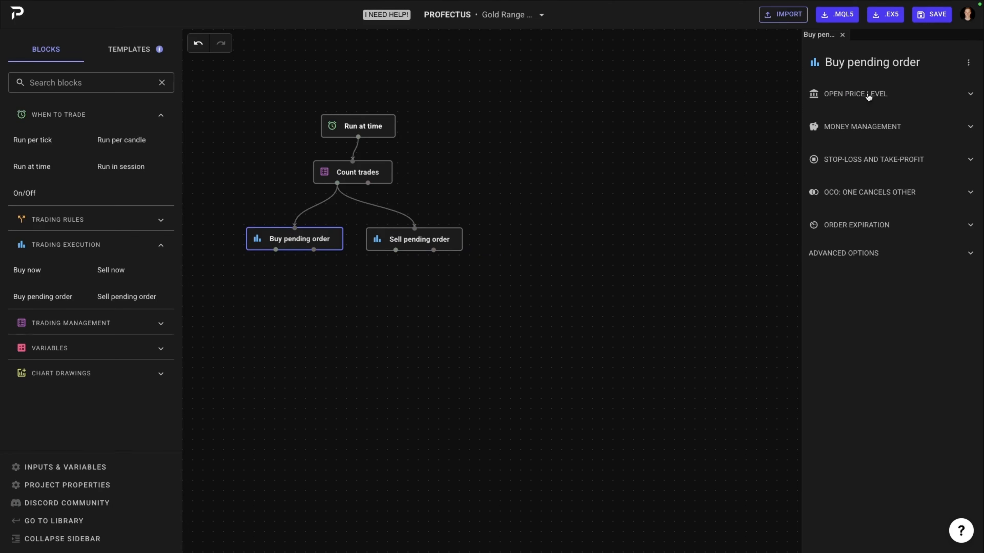
left_click(869, 97)
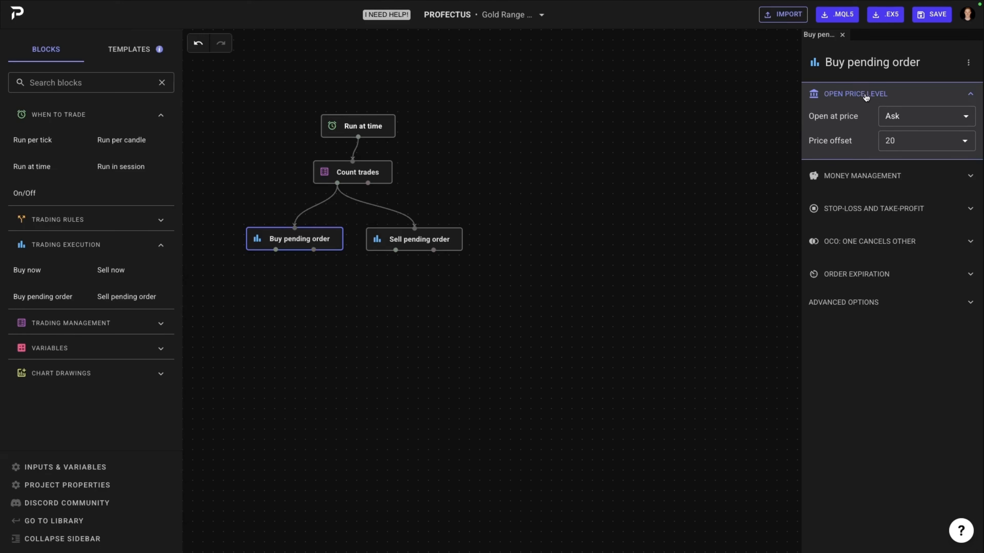
left_click(915, 114)
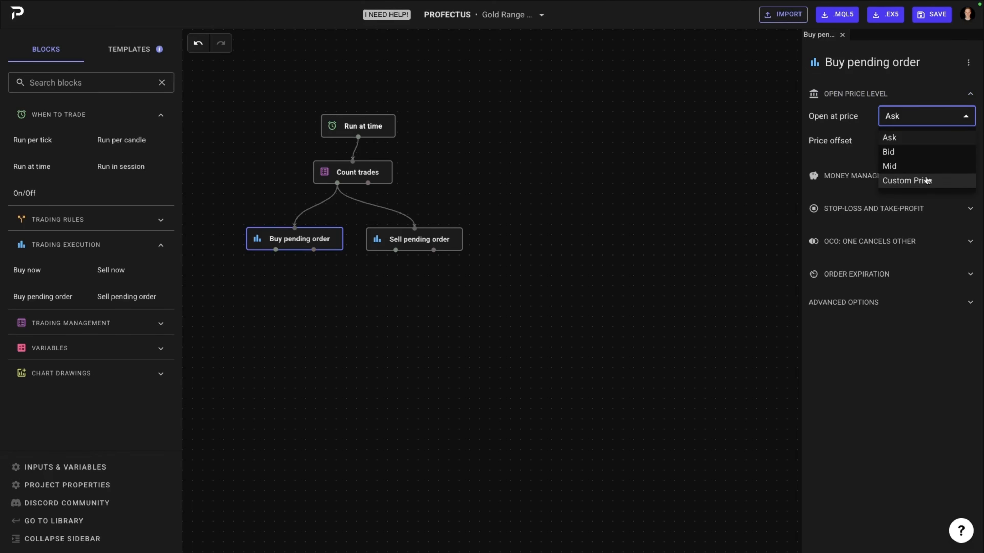
left_click(927, 179)
left_click(923, 141)
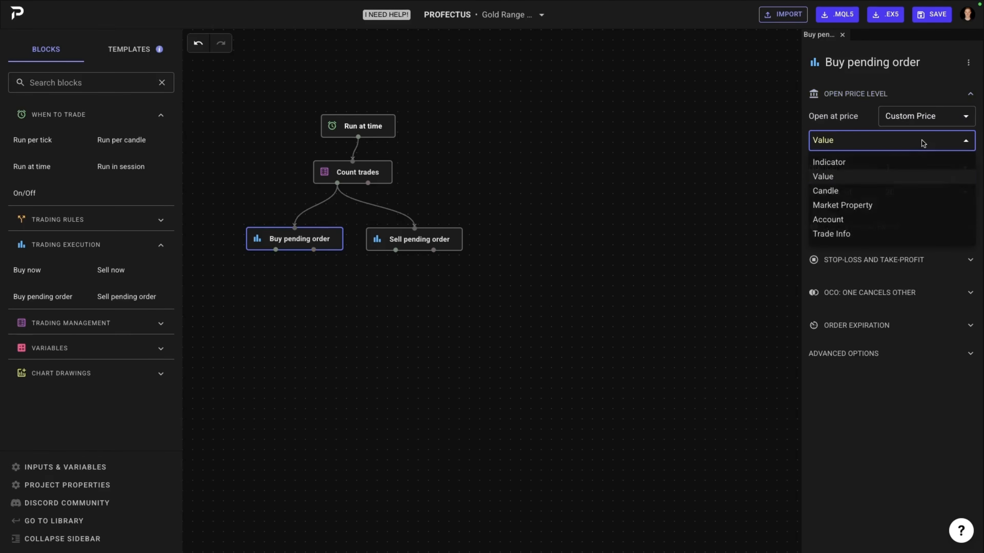
left_click(877, 205)
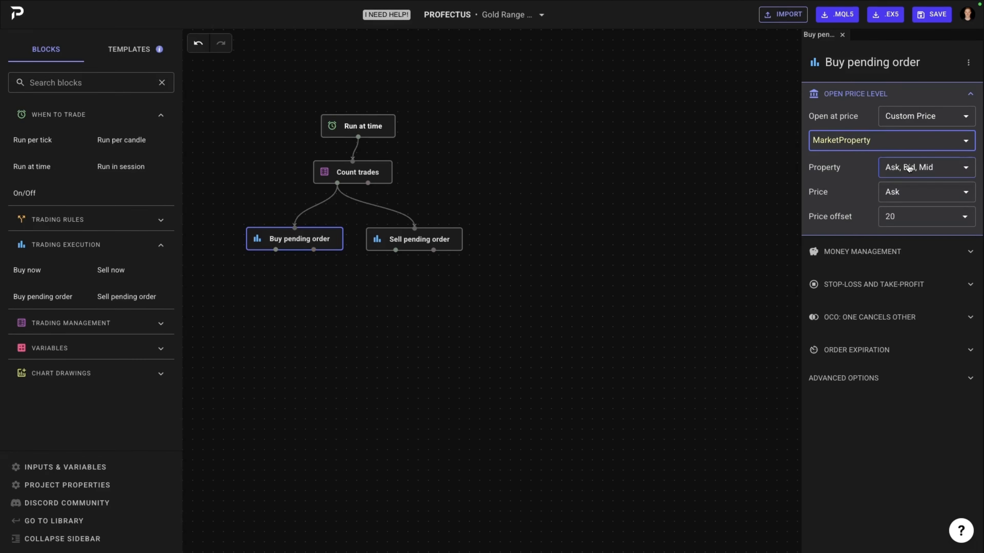
left_click(908, 167)
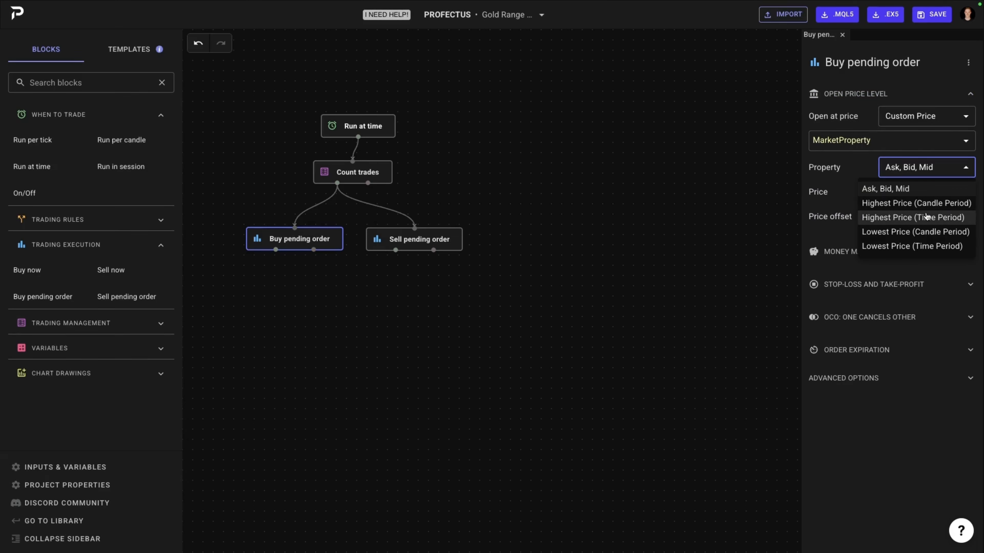
left_click(926, 217)
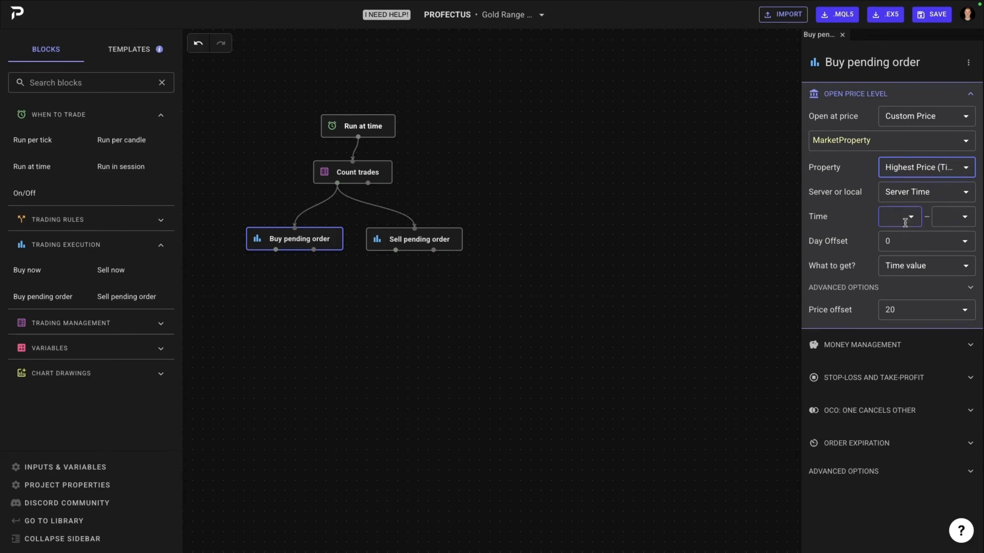
Step: Set the time range for the Buy pending order's highest price to 3:05–6:05
left_click(907, 220)
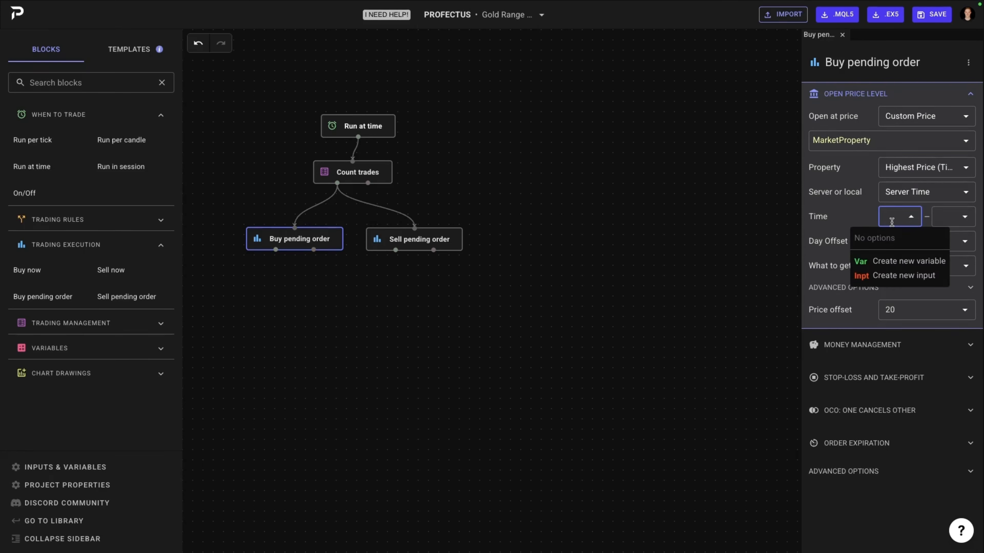
type("3:05")
left_click(938, 221)
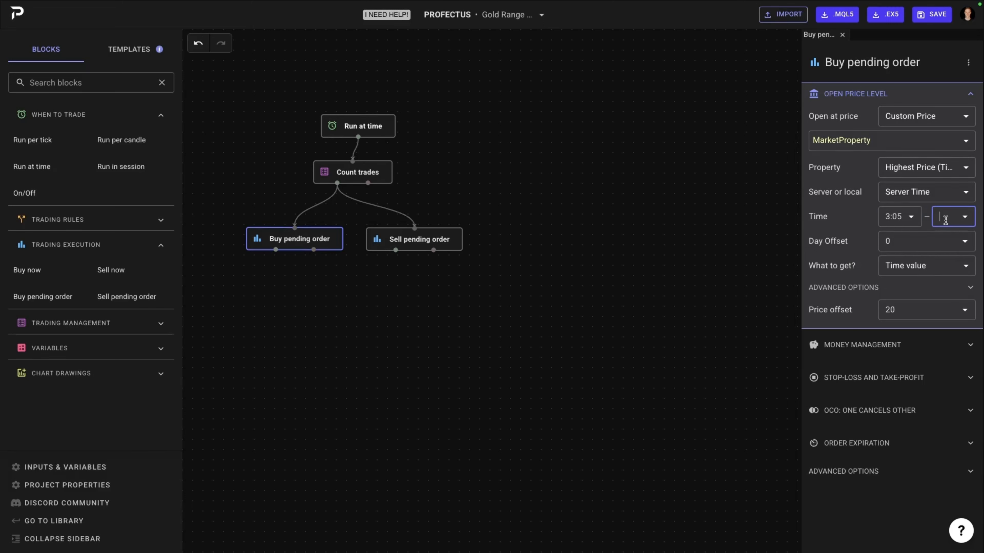
type("6:05")
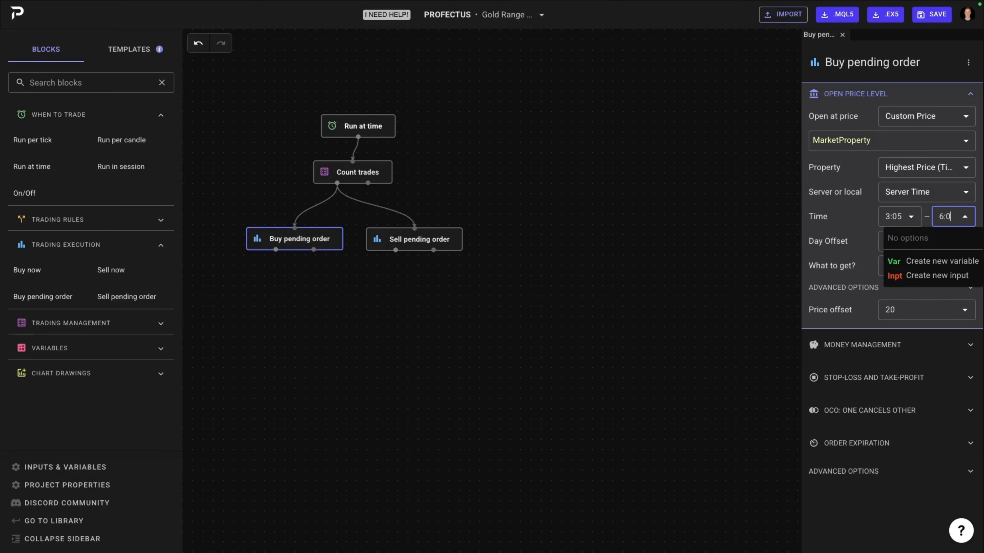
left_click(839, 220)
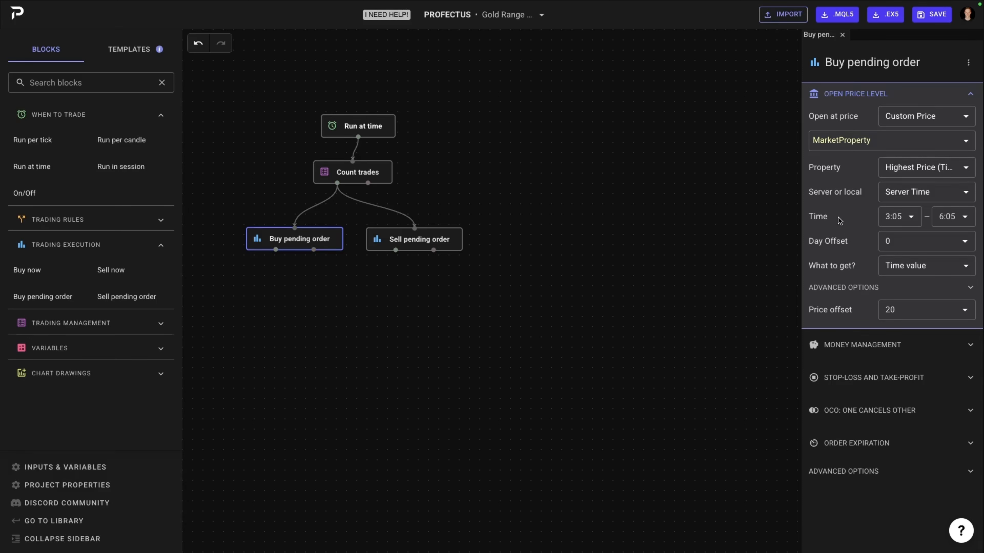
Step: Make the Buy pending order's highest-price property return the Price value, and set the price offset to 0
left_click(920, 265)
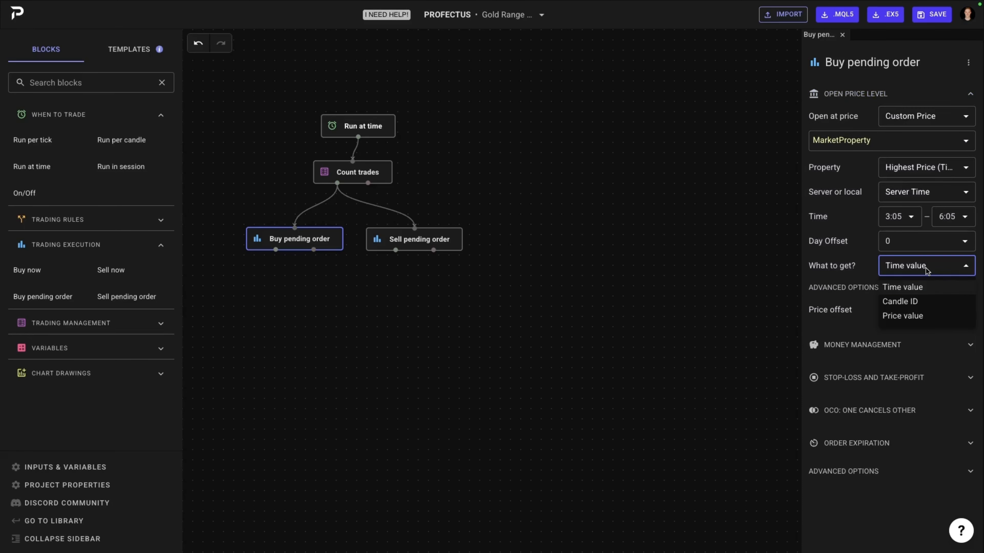
left_click(917, 316)
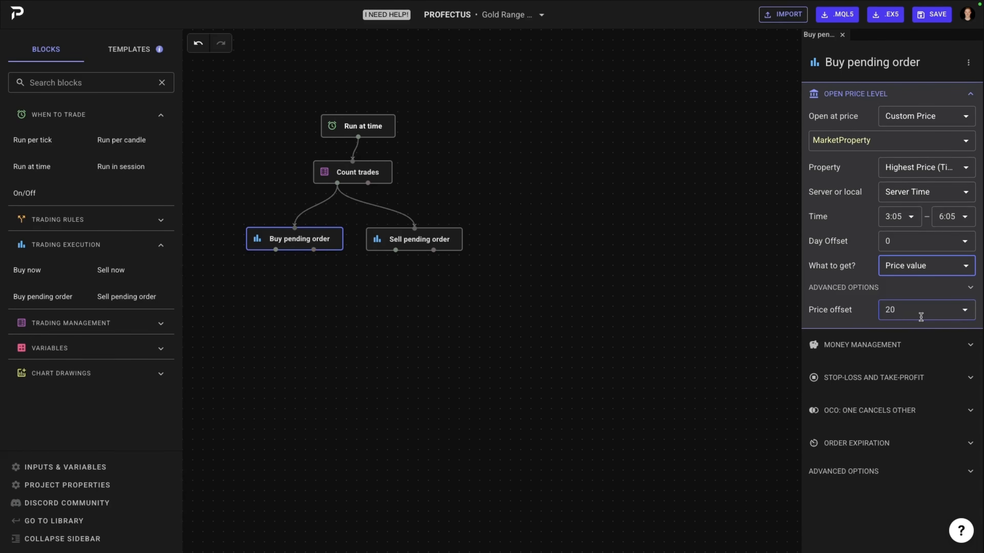
left_click(920, 317)
type("0")
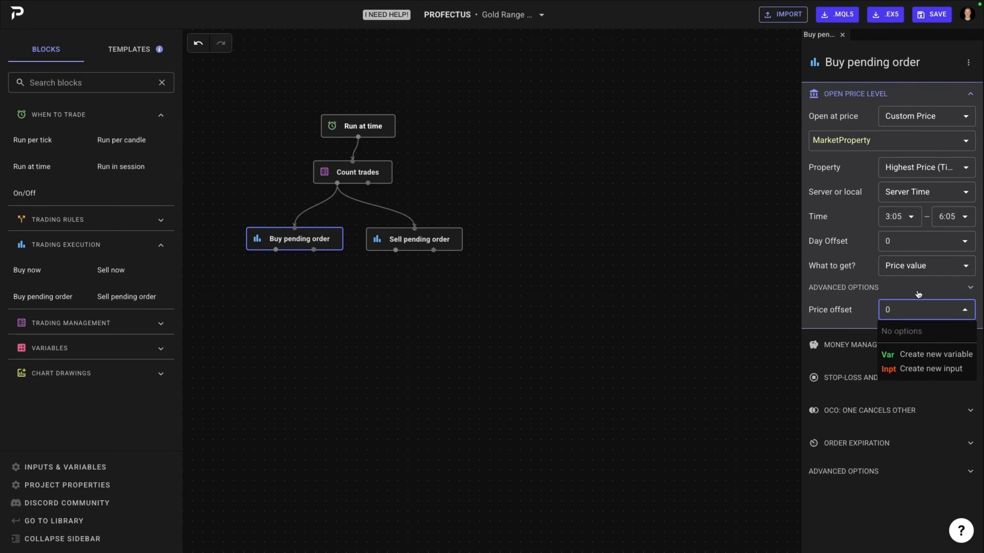
key("Return")
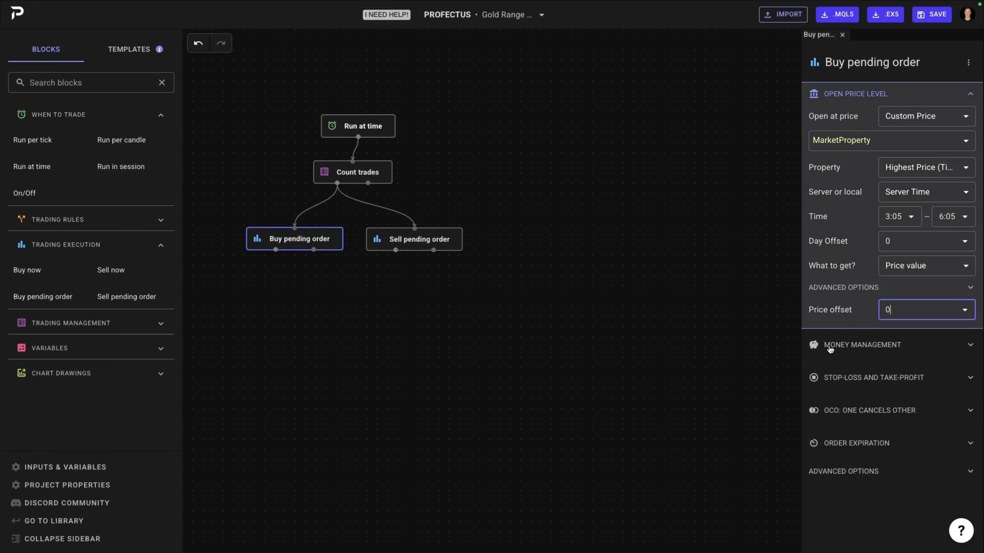
Step: Open the Buy pending order's money management and stop-loss settings, and set the take-profit mode to No Take-Profit
left_click(831, 351)
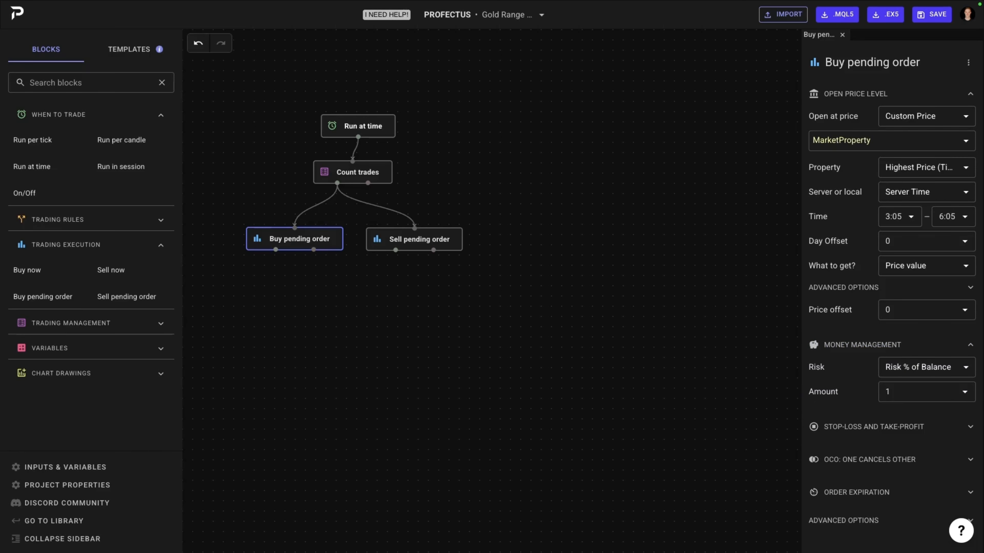
left_click(885, 428)
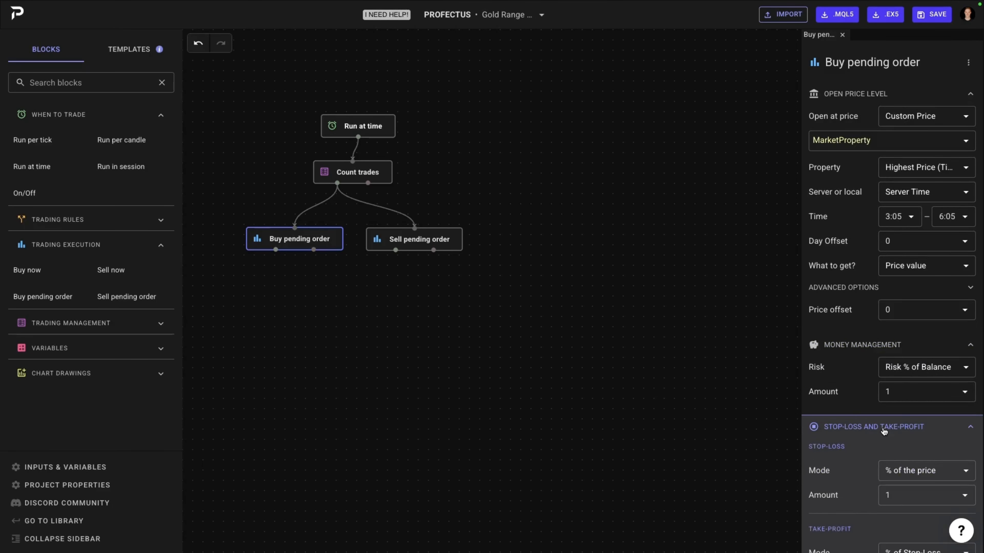
scroll(884, 444, "down", 3)
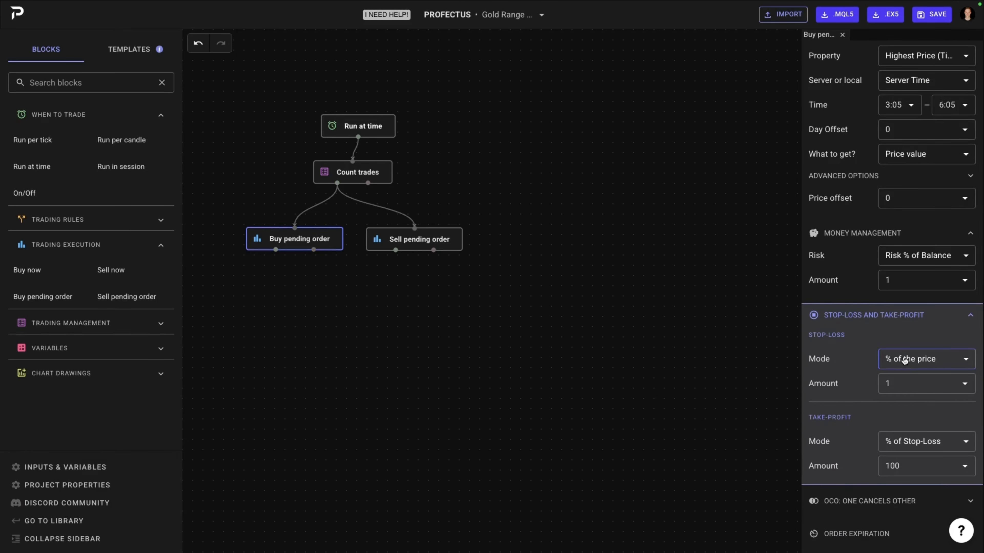
scroll(904, 360, "down", 1)
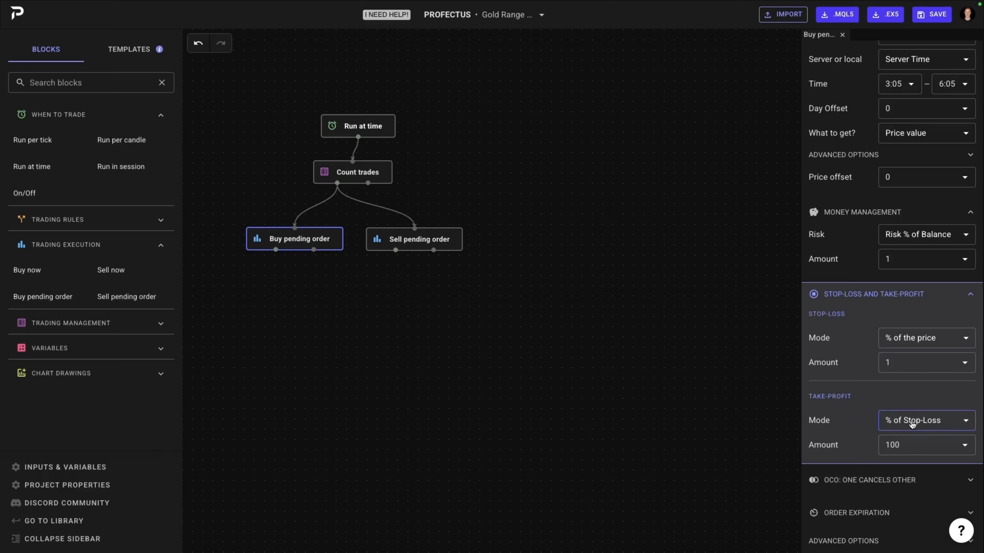
left_click(912, 424)
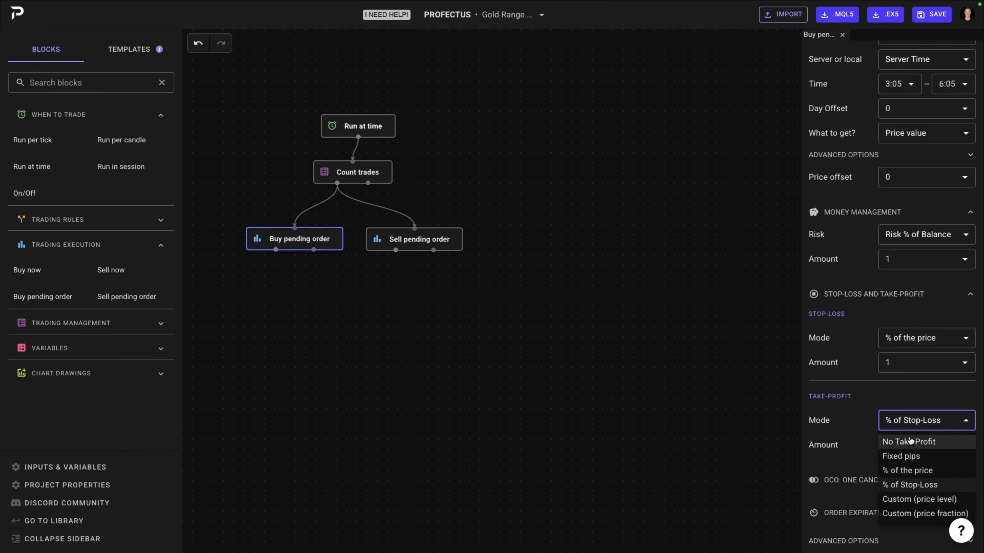
left_click(910, 442)
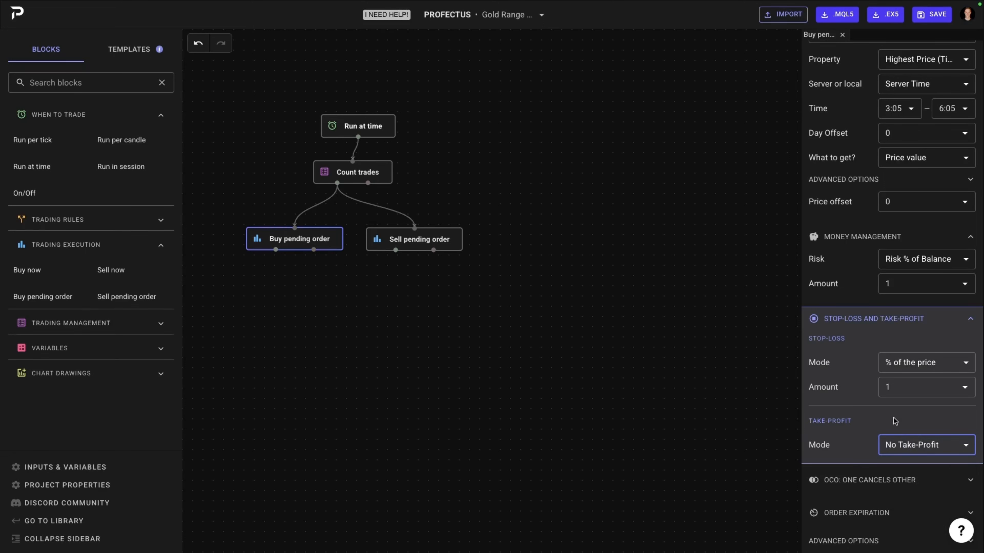
Step: Set the Buy pending order's order expiration to auto-close at a fixed time
left_click(874, 513)
scroll(872, 510, "down", 1)
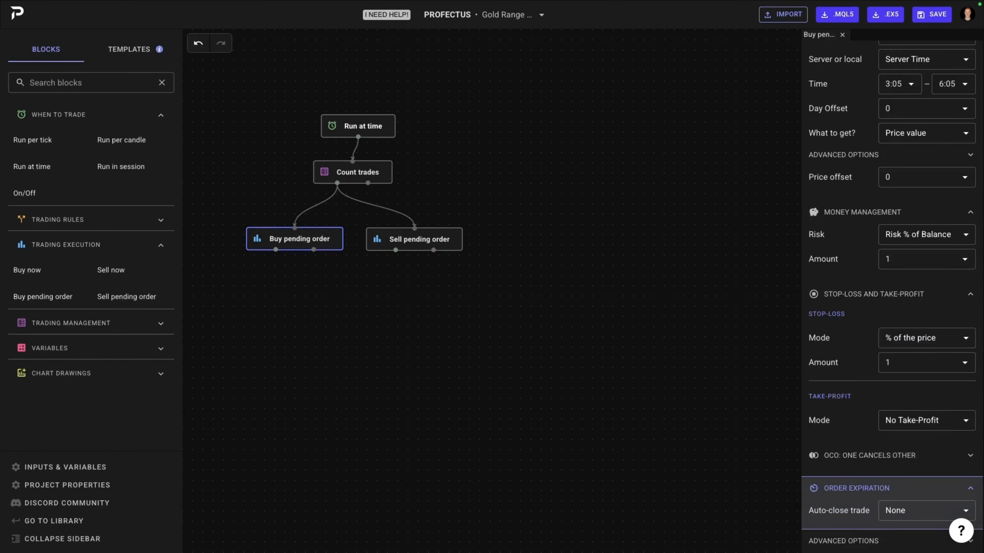
scroll(907, 511, "up", 1)
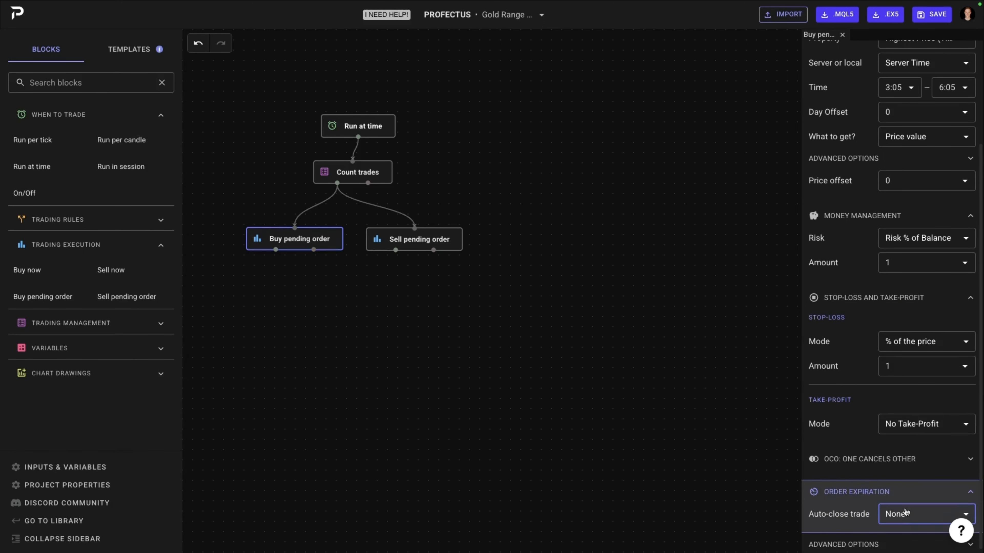
left_click(907, 514)
left_click(906, 519)
scroll(908, 517, "down", 1)
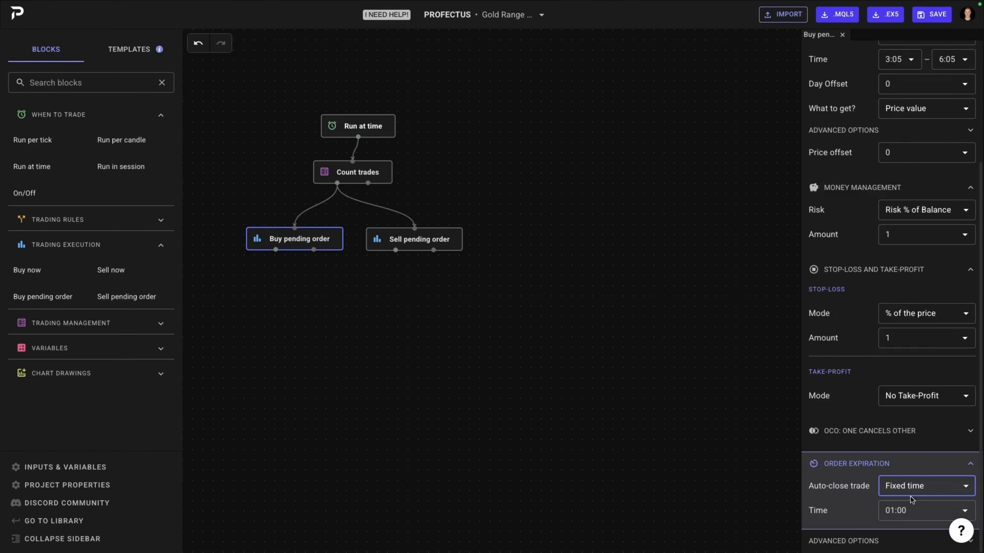
Step: Set the Buy pending order's fixed expiration time to 18:55
left_click(896, 517)
type("18:")
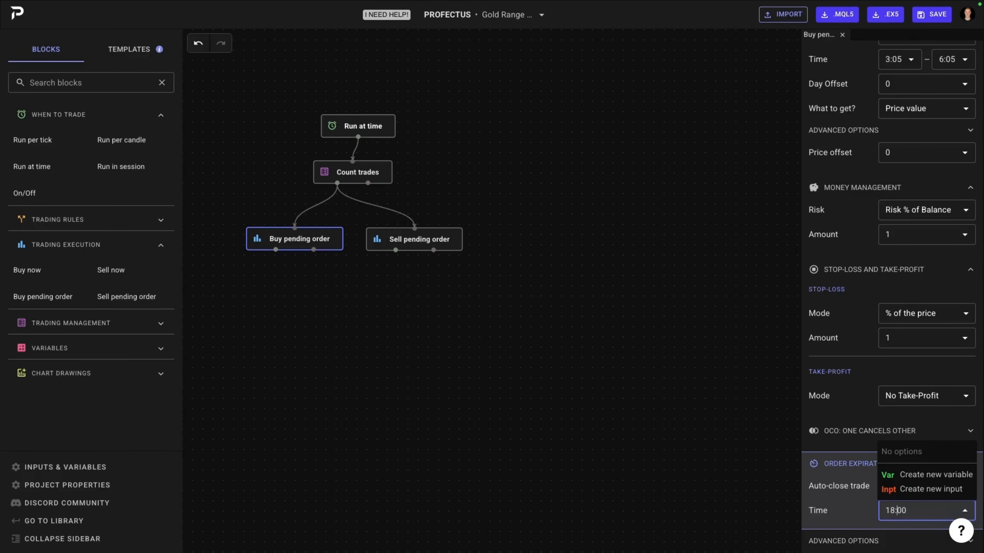
key("BackSpace")
key("BackSpace")
type("%%")
key("BackSpace")
key("BackSpace")
type("55")
left_click_drag(521, 420, 518, 420)
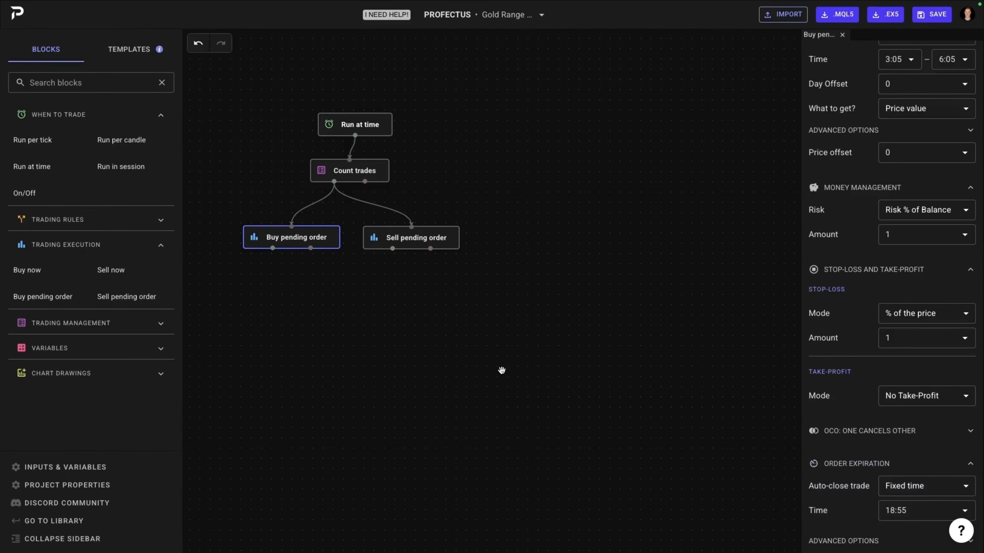
Step: Set the Sell pending order's open price to a Custom Price using the market property Lowest Price (Time Period)
left_click_drag(502, 370, 556, 365)
left_click(496, 235)
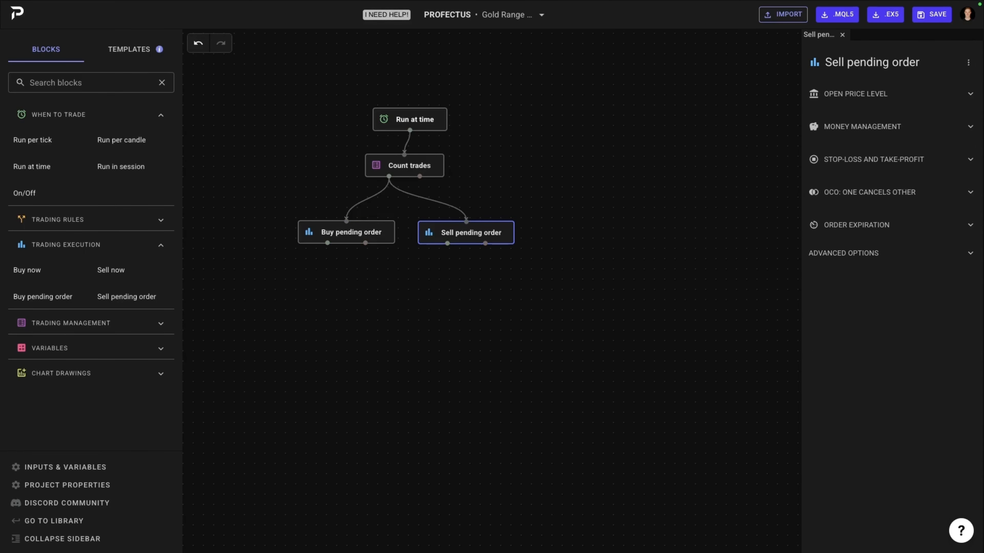
left_click(902, 94)
left_click(907, 117)
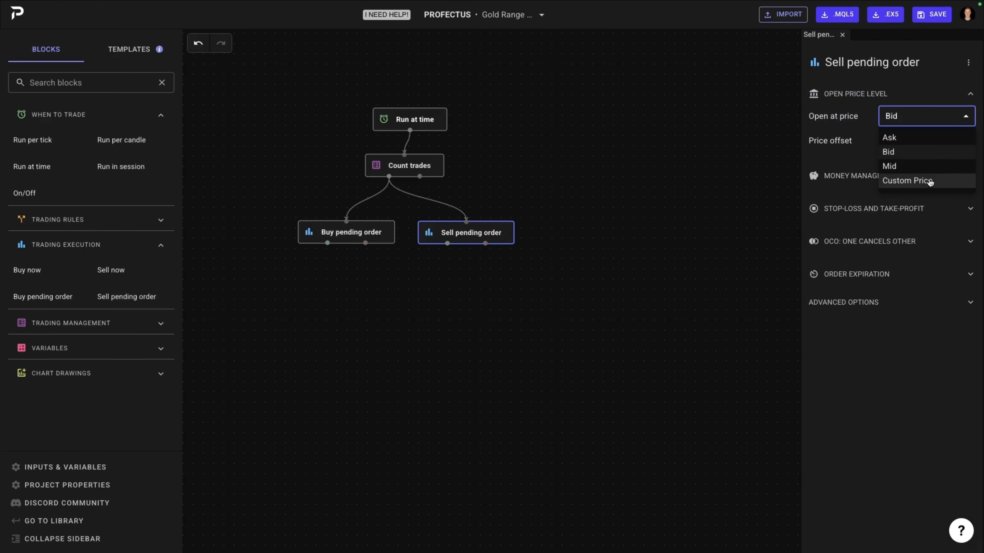
left_click(929, 182)
left_click(900, 146)
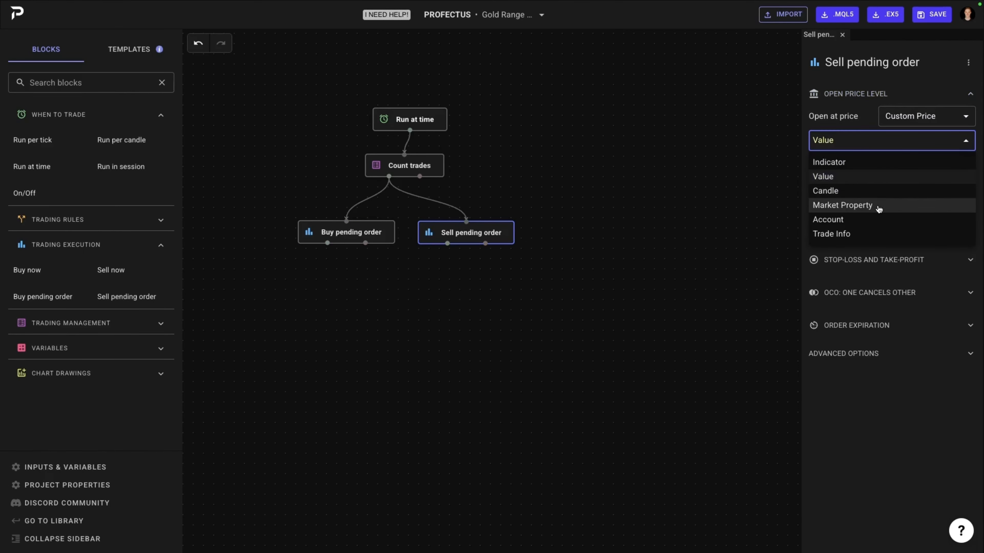
left_click(878, 210)
left_click(929, 170)
left_click(920, 243)
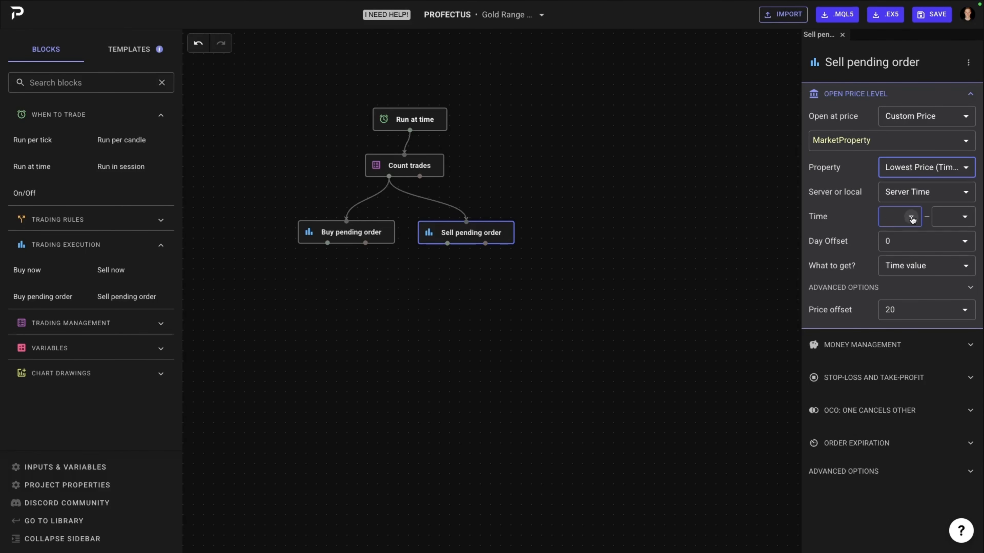
Step: Set the time range for the Sell pending order's lowest price to 3:05–6:05
left_click(910, 217)
type("3:05")
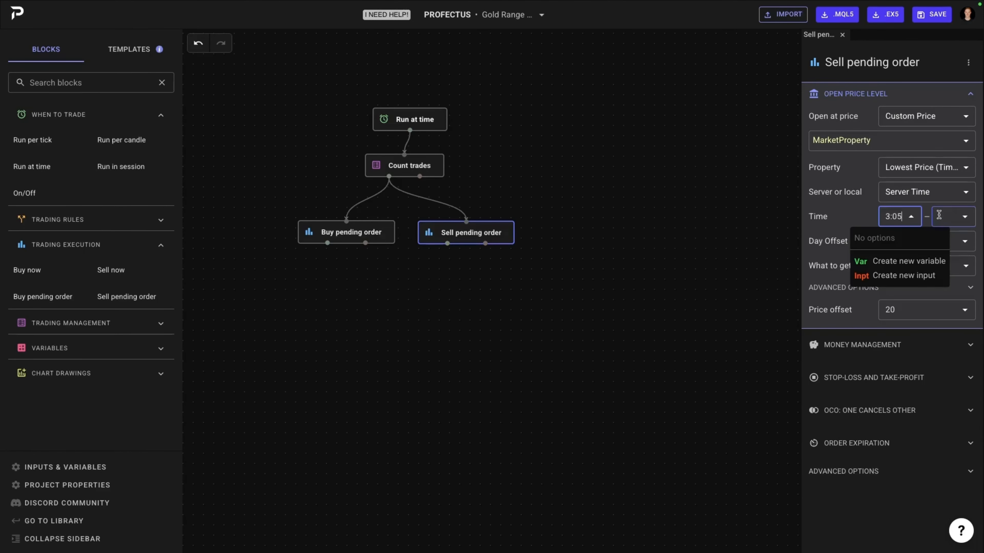
left_click(938, 216)
type("6:0")
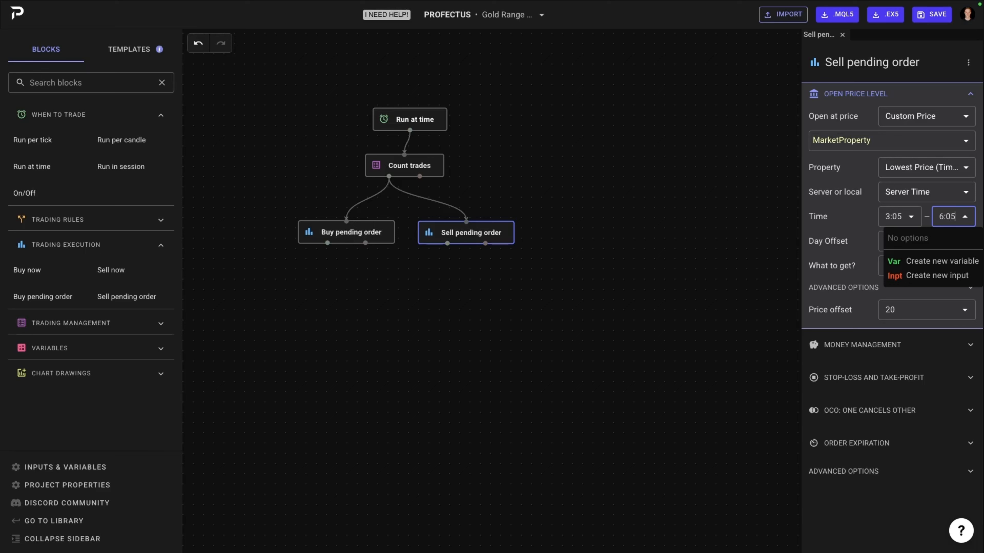
type("5")
Step: Make the Sell pending order's lowest-price property return the Price value, and set the price offset to 0
left_click(926, 265)
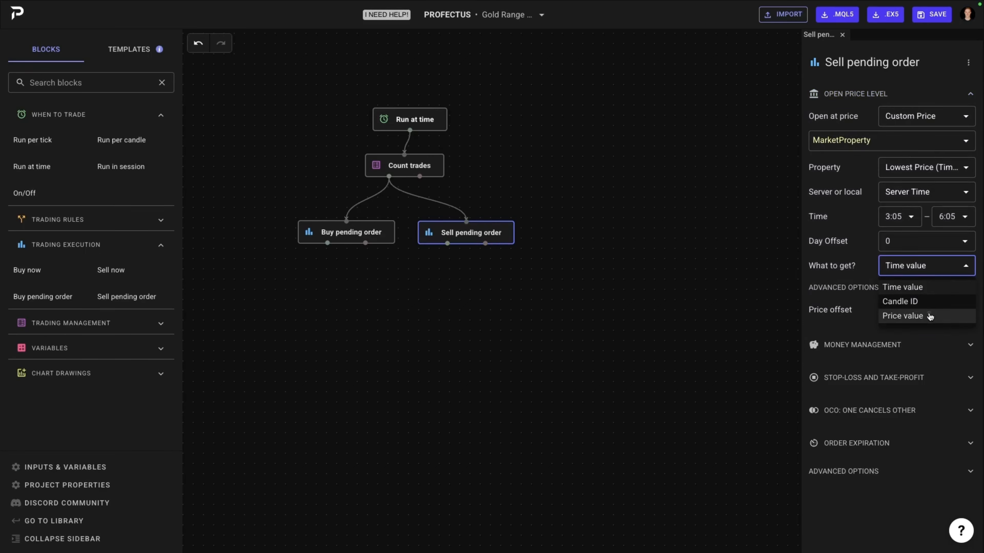
left_click(931, 316)
left_click(926, 312)
type("0")
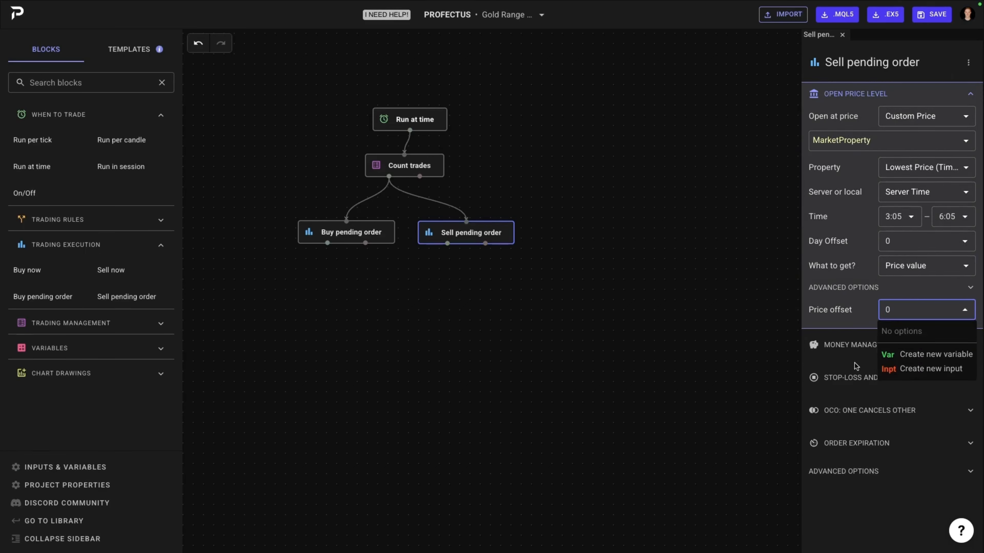
Step: Open the Sell pending order's money management and stop-loss settings, and set the take-profit mode to No Take-Profit
left_click(858, 348)
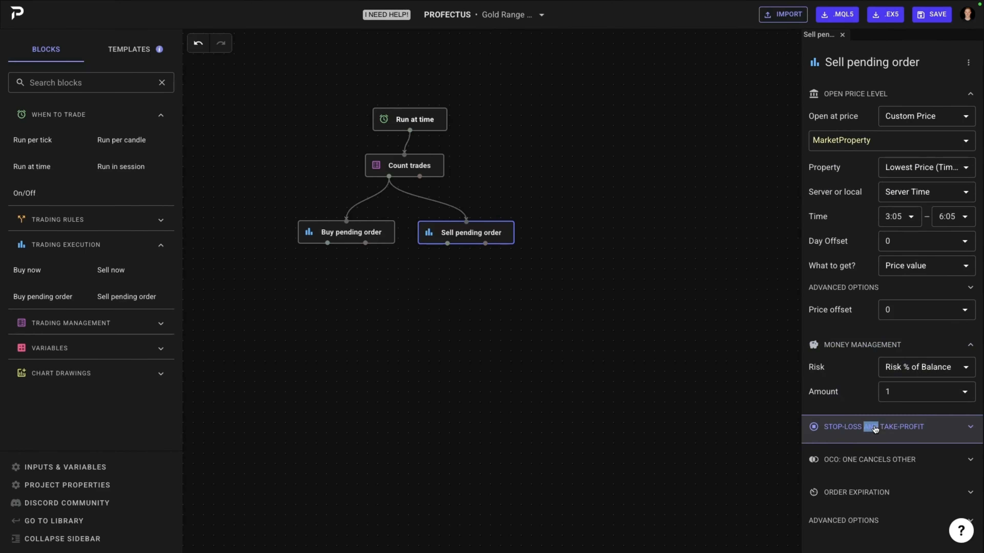
left_click(875, 428)
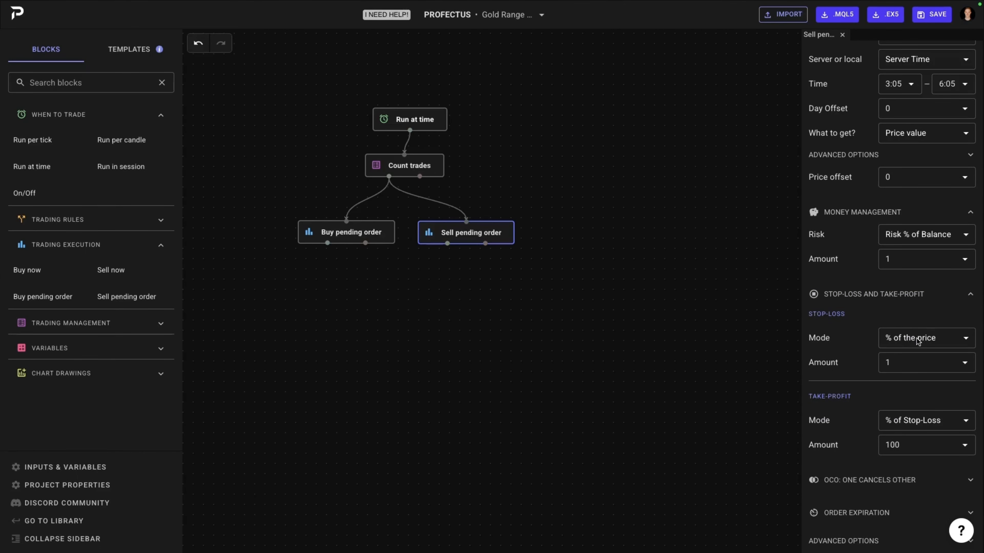
double_click(926, 420)
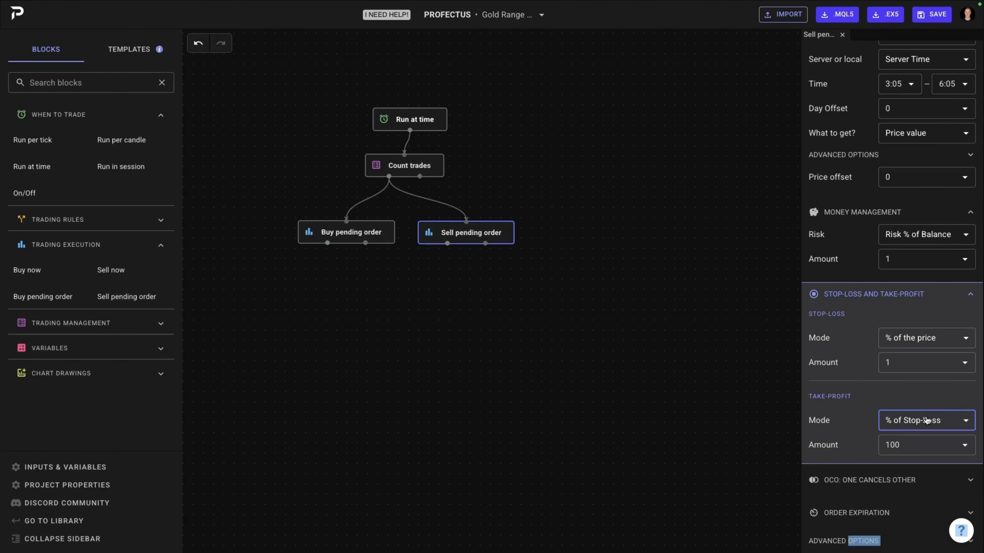
left_click(926, 420)
left_click(917, 442)
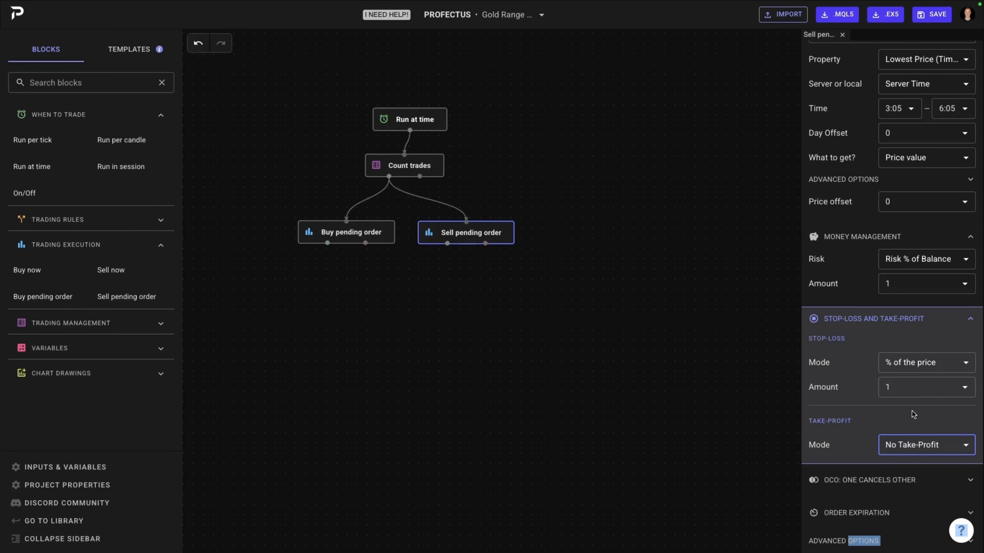
Step: Set the Sell pending order's order expiration to auto-close at a fixed time, and collapse the expiration settings
left_click(881, 512)
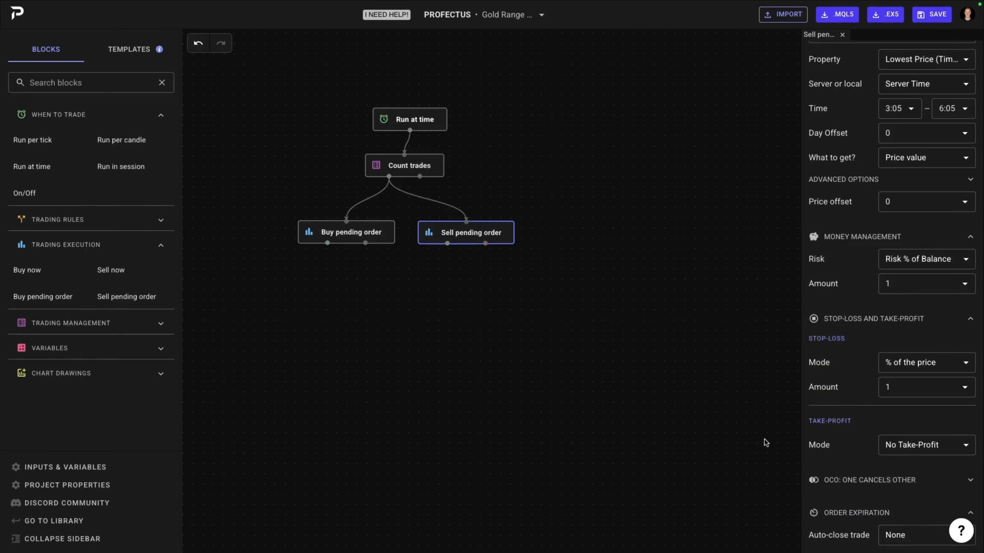
scroll(840, 446, "down", 1)
left_click(944, 509)
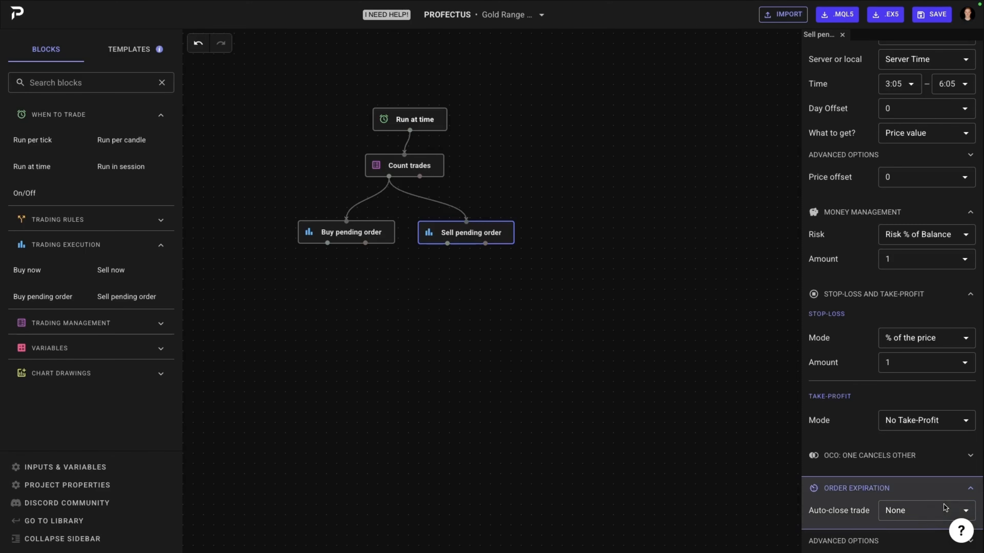
left_click(913, 525)
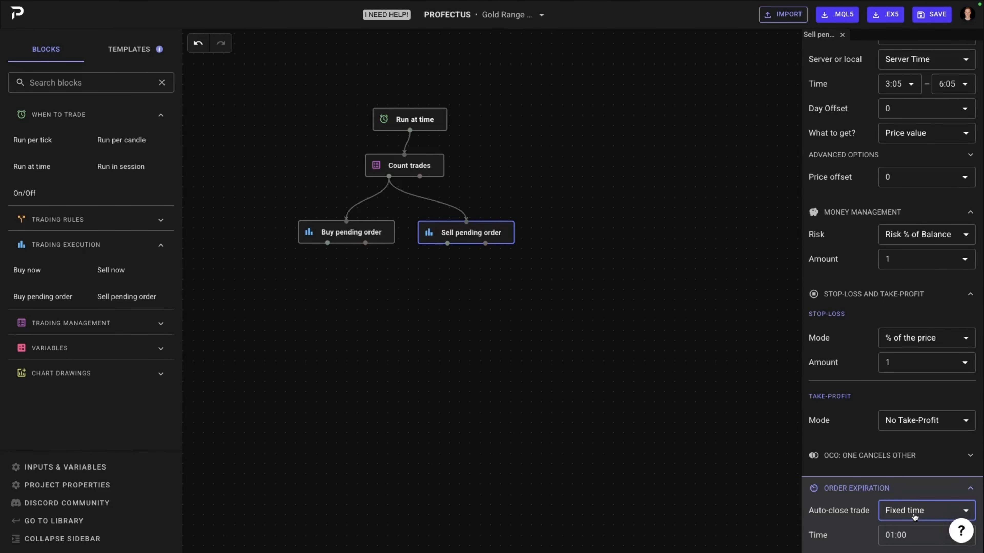
left_click(911, 535)
left_click(854, 489)
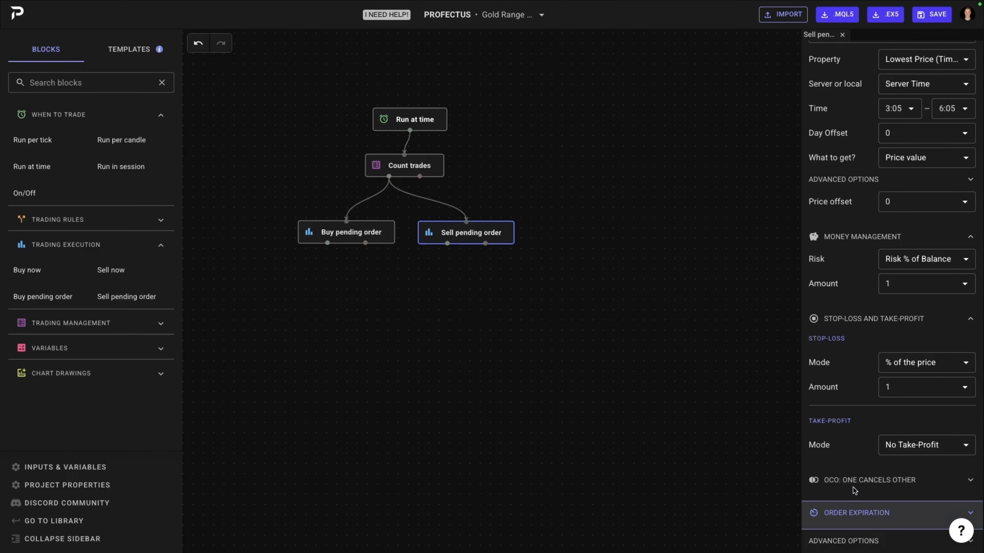
Step: Tidy the flow by aligning Run at time above Count trades and moving Sell pending order closer to Buy pending order
left_click_drag(601, 277, 604, 343)
left_click_drag(422, 187, 417, 194)
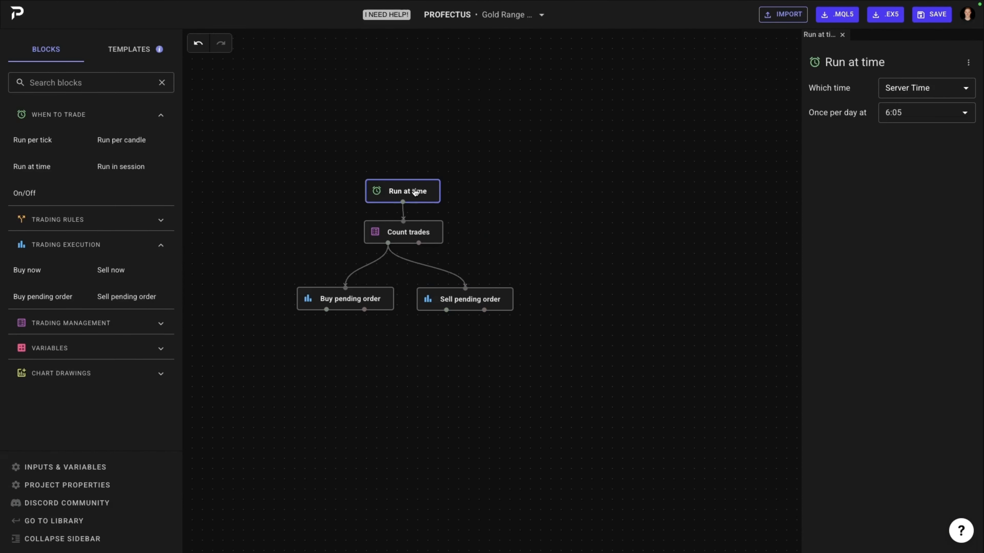
left_click_drag(487, 298, 481, 296)
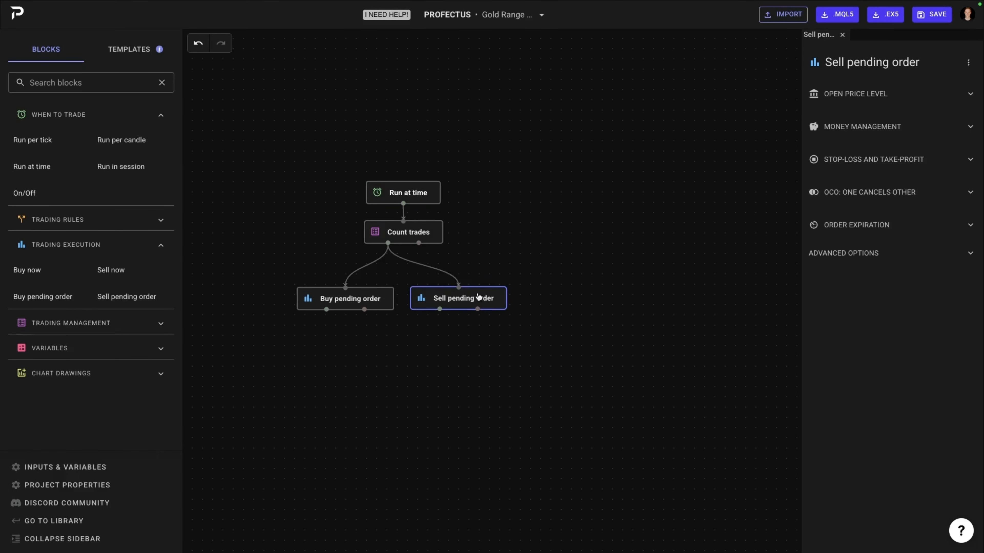
Step: Add a second Run at time block beside the existing flow, running once per day at 18:55 Server Time
left_click_drag(562, 292, 501, 295)
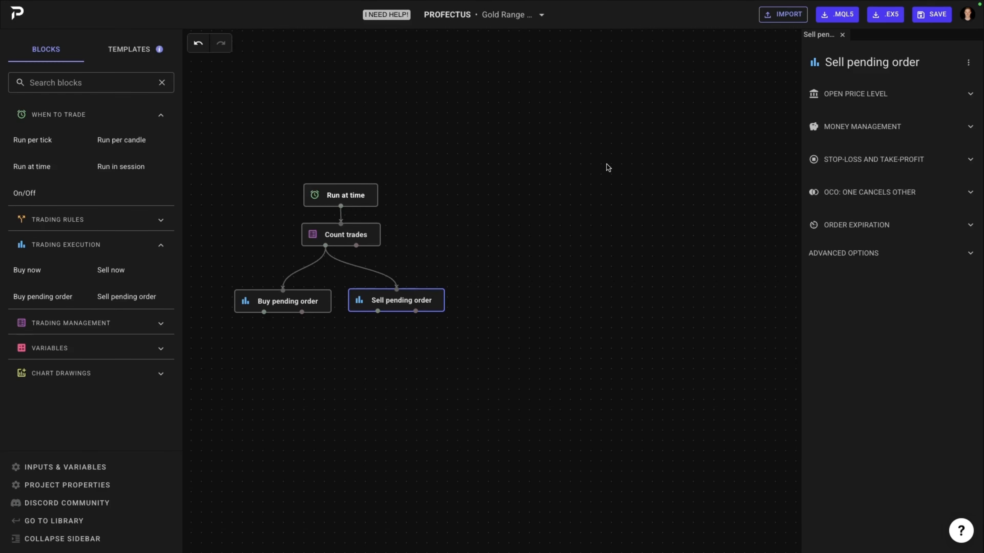
left_click_drag(593, 206, 561, 193)
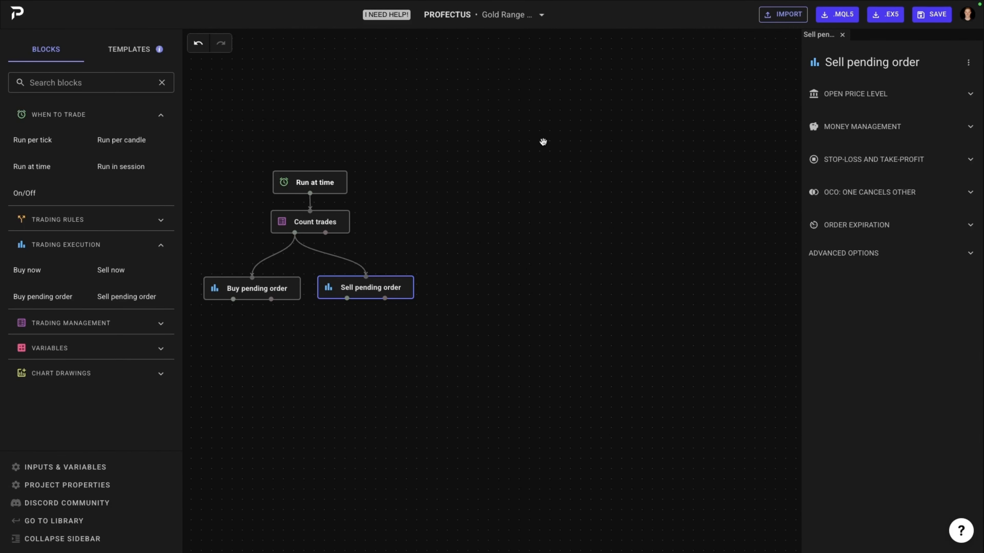
left_click_drag(647, 240, 558, 214)
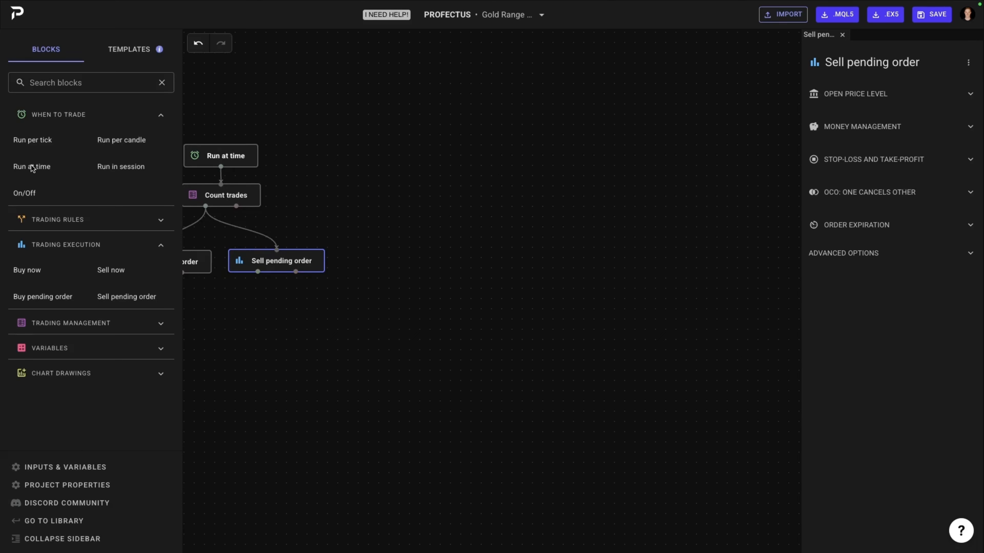
left_click_drag(34, 166, 457, 154)
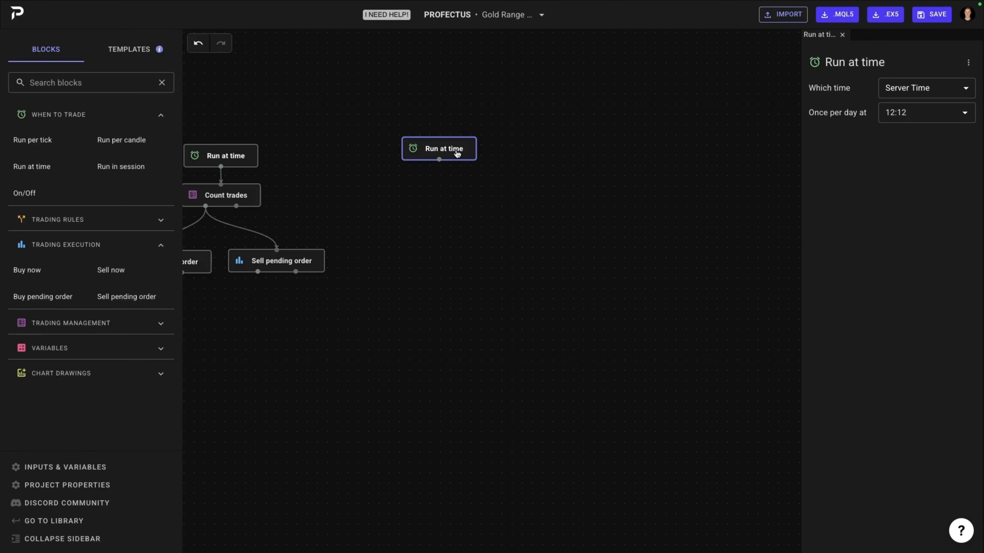
left_click(895, 115)
type("8:55")
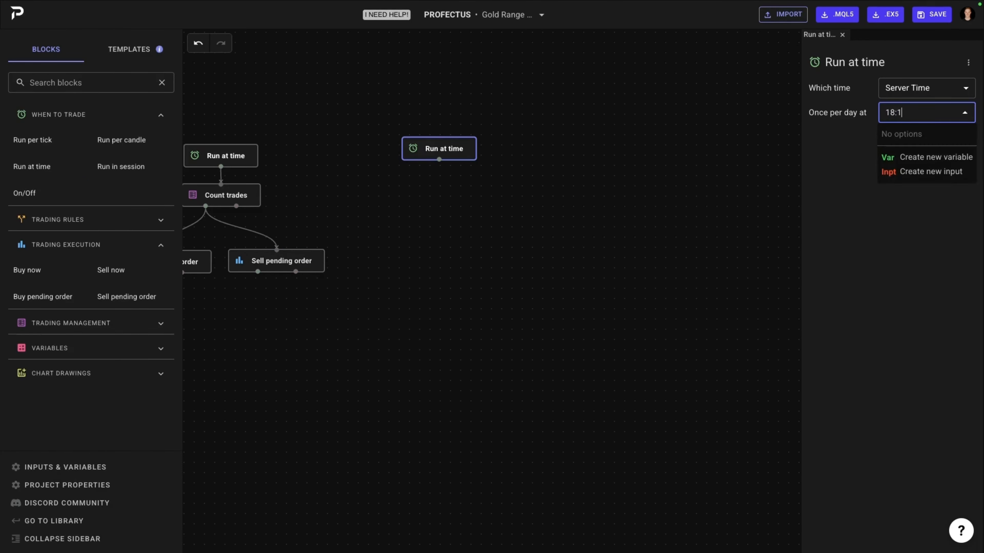
left_click(844, 164)
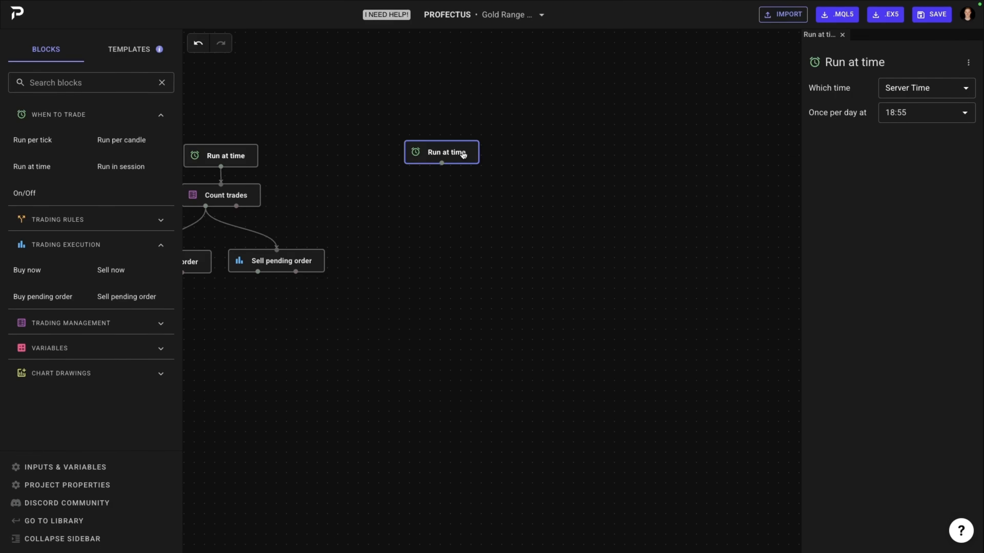
left_click_drag(463, 155, 506, 153)
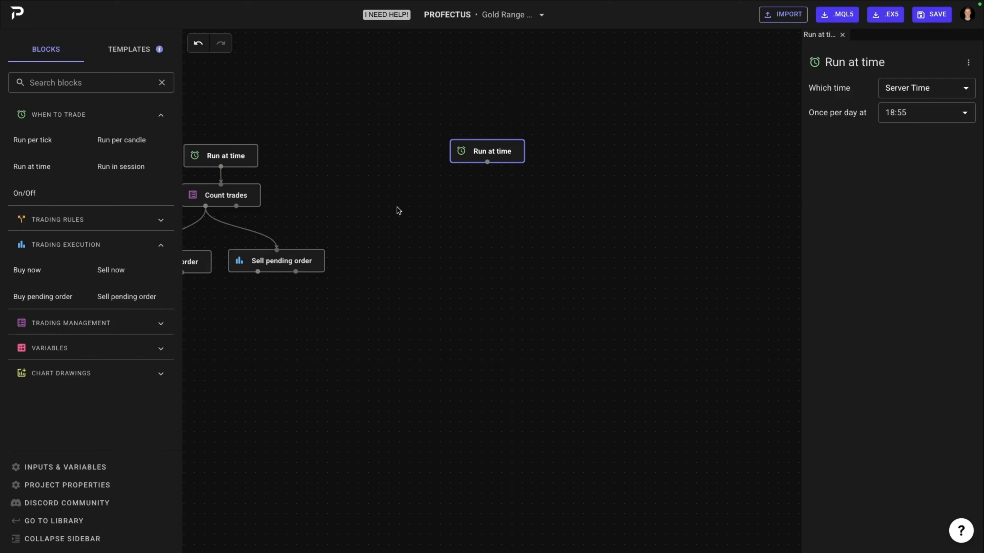
Step: Add a Select trades block connected below the 18:55 Run at time block, and set its trade type to Open Trades
left_click(42, 324)
left_click_drag(39, 347, 420, 184)
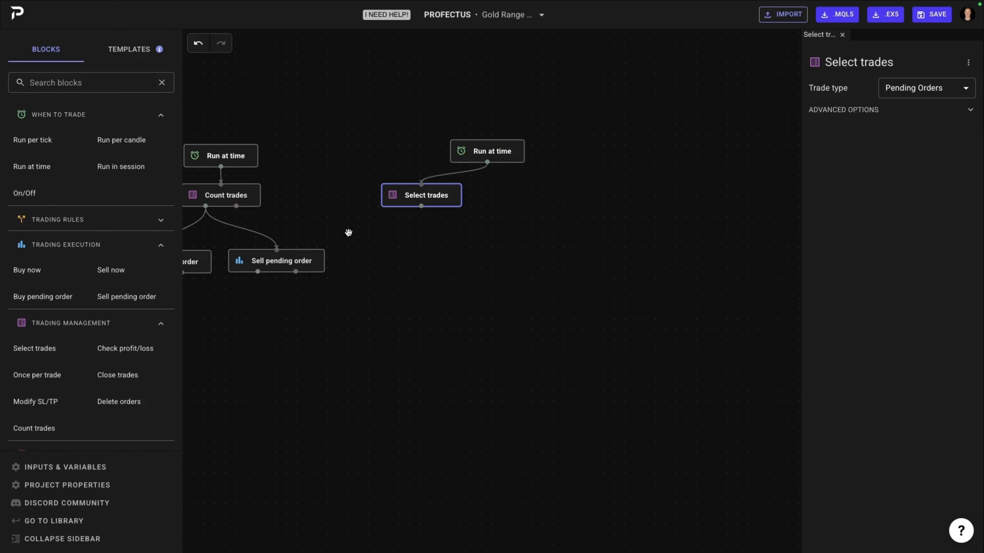
left_click(938, 95)
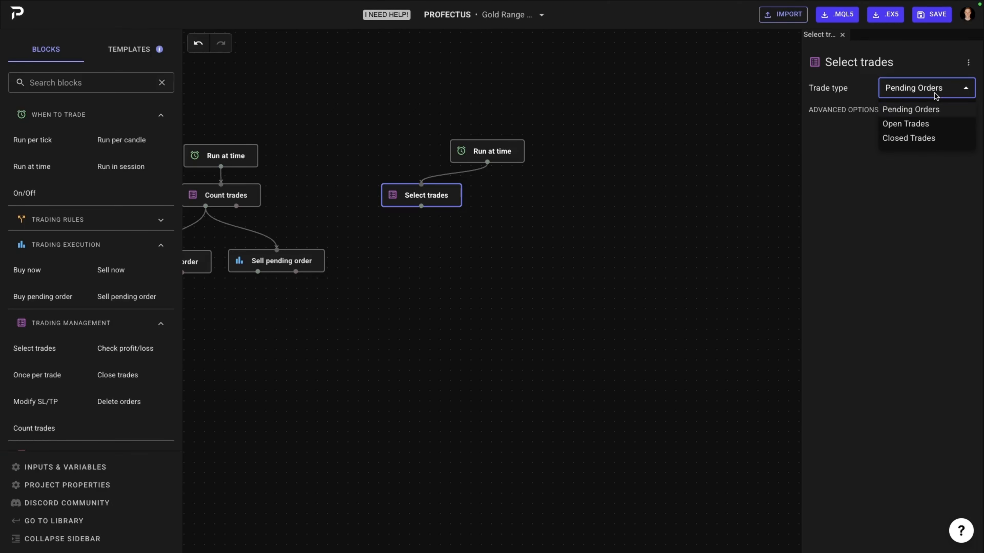
left_click(921, 122)
Step: Expand the advanced options of the Select trades block and use Buys and sells as the trade direction
left_click(891, 110)
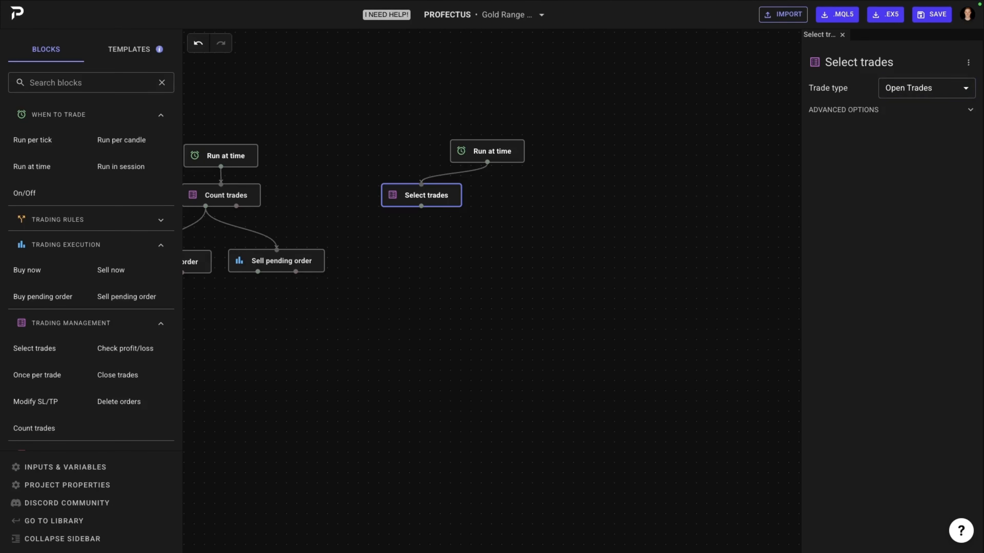
left_click(926, 181)
left_click(906, 237)
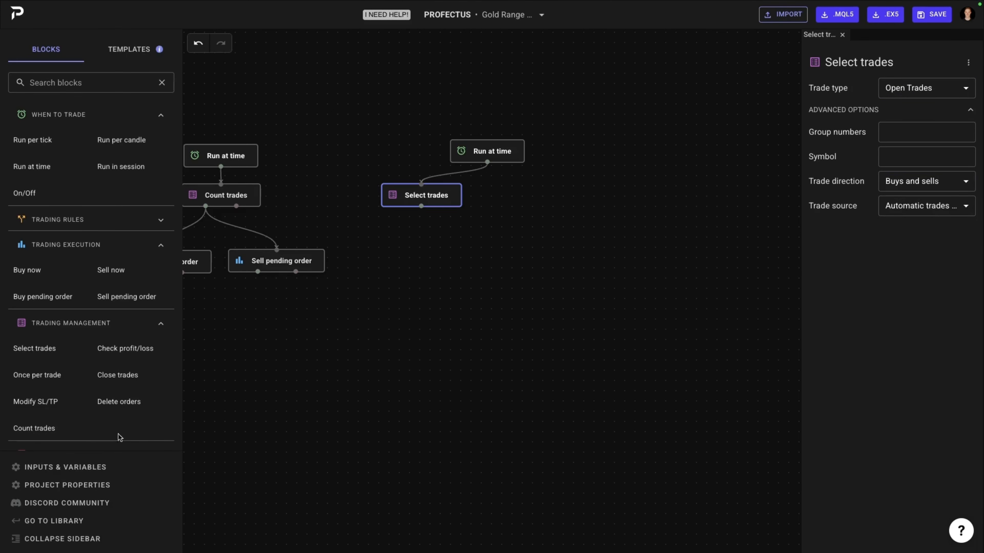
Step: Add a Close trades block below Select trades and connect the Select trades output to it
left_click_drag(115, 380, 405, 248)
left_click_drag(418, 210, 405, 238)
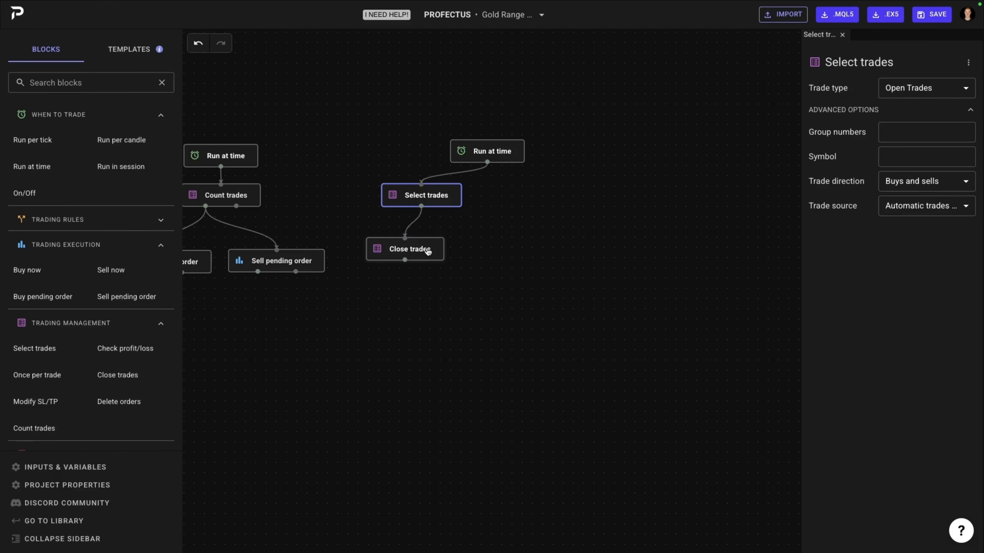
Step: Change the Close trades percentage to 50, and set it back to 100
left_click(426, 250)
left_click(894, 87)
double_click(893, 88)
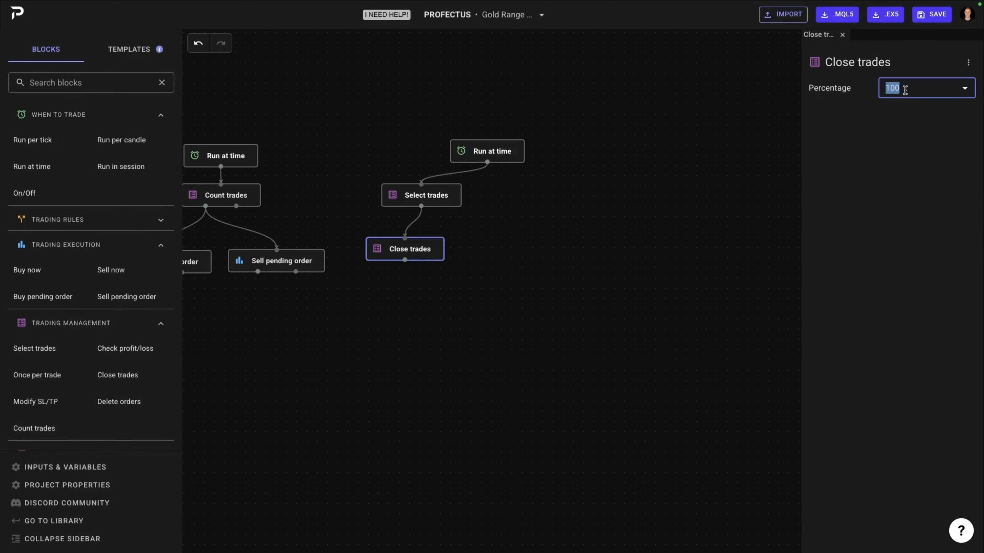
type("50")
left_click(853, 140)
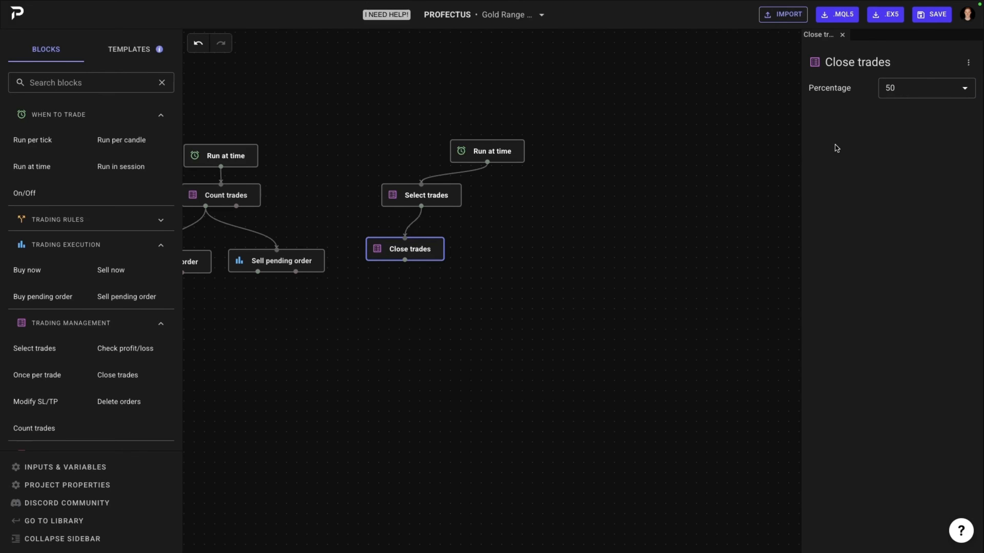
left_click(909, 92)
double_click(909, 91)
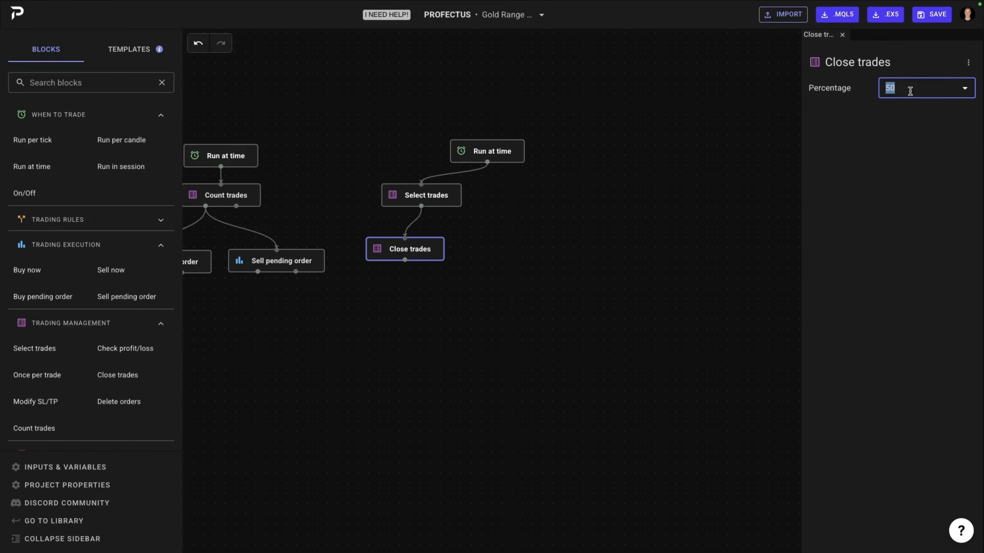
type("100")
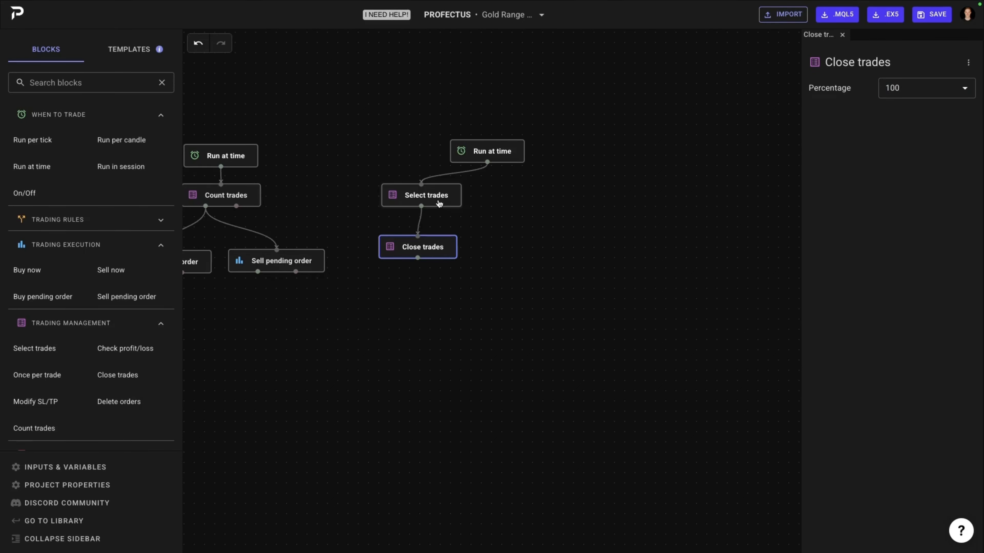
Step: Duplicate the Select trades block beside the original and connect the copy to the 18:55 Run at time block
left_click(439, 202)
key("super+v")
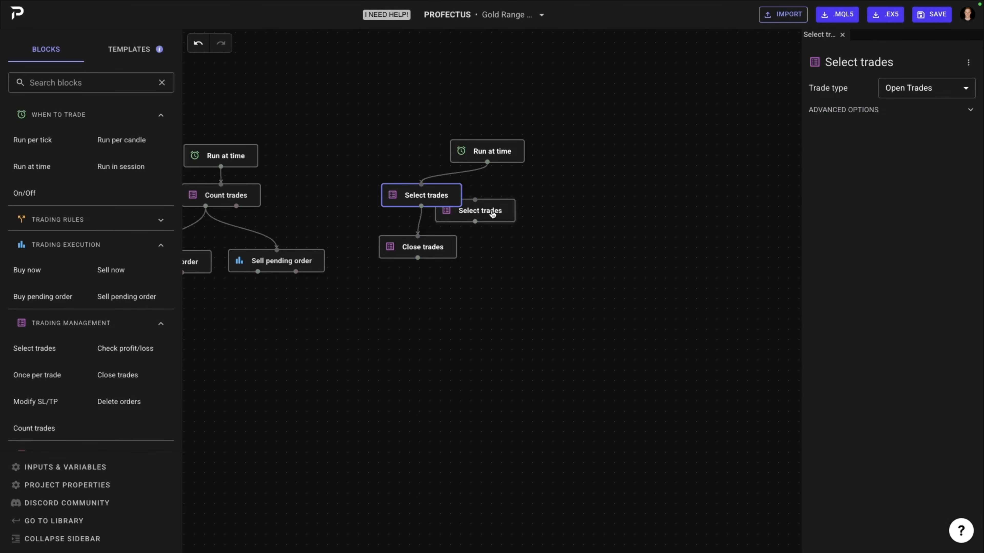
left_click_drag(493, 214, 557, 198)
left_click_drag(488, 163, 538, 183)
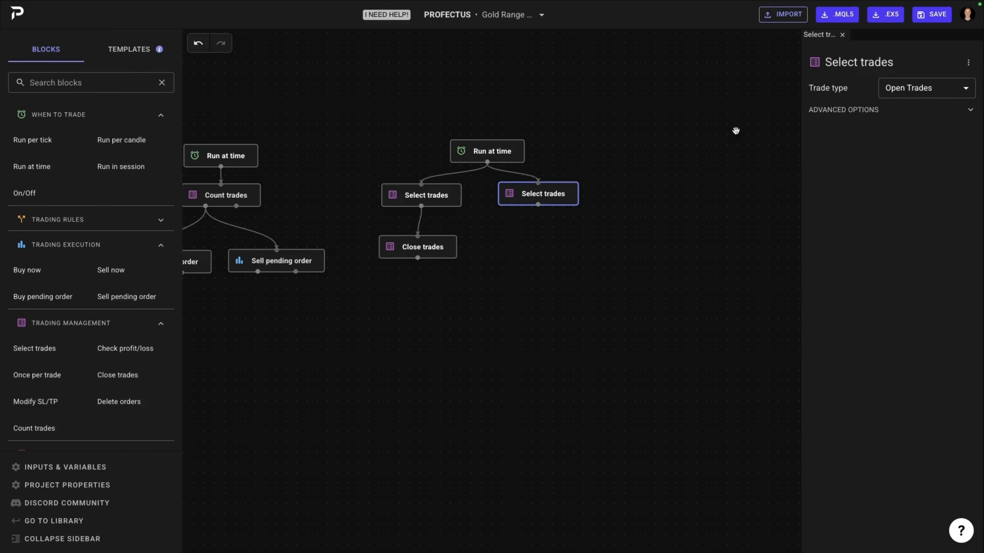
Step: Set the duplicated Select trades block's trade type to Pending Orders and expand its advanced options
left_click(950, 97)
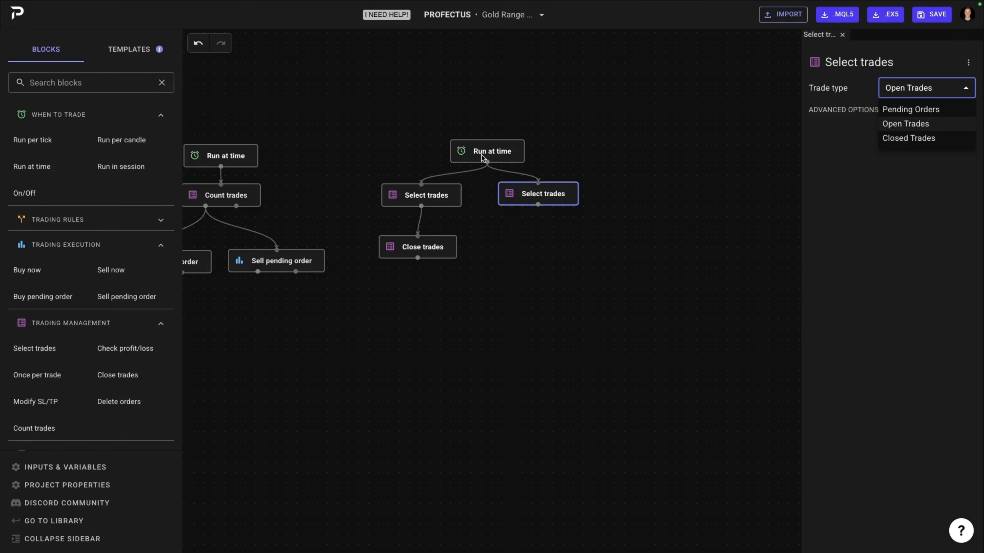
left_click(512, 150)
left_click(512, 150)
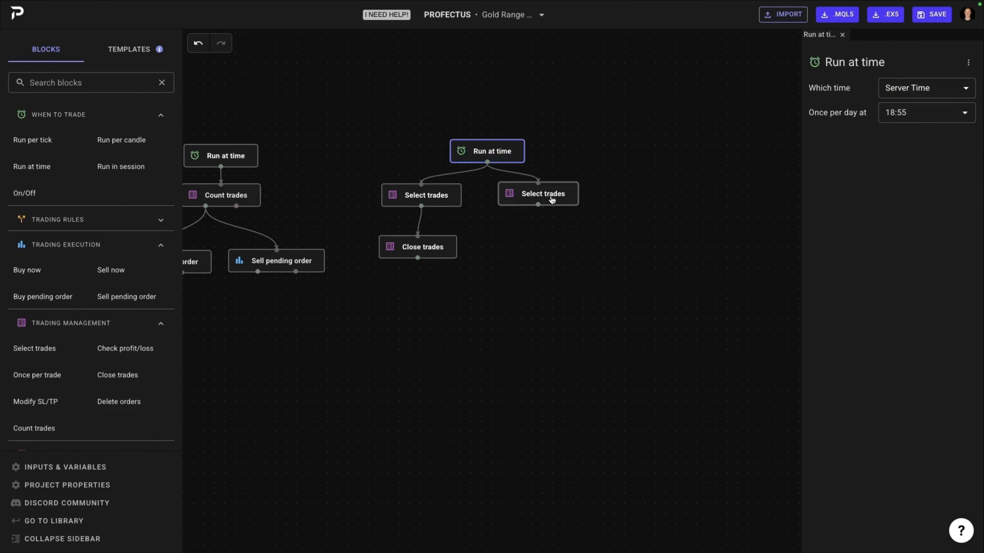
left_click(552, 200)
left_click(957, 88)
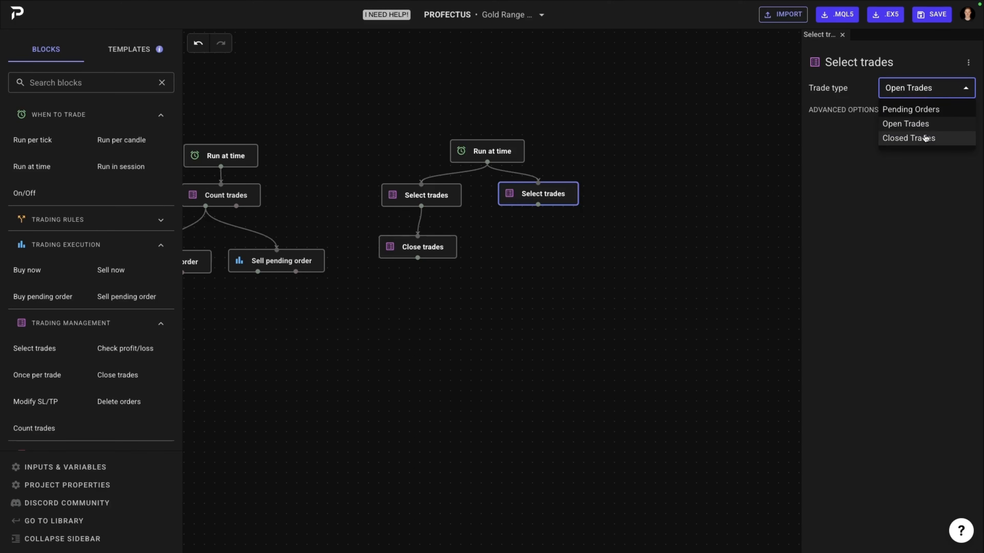
left_click(930, 110)
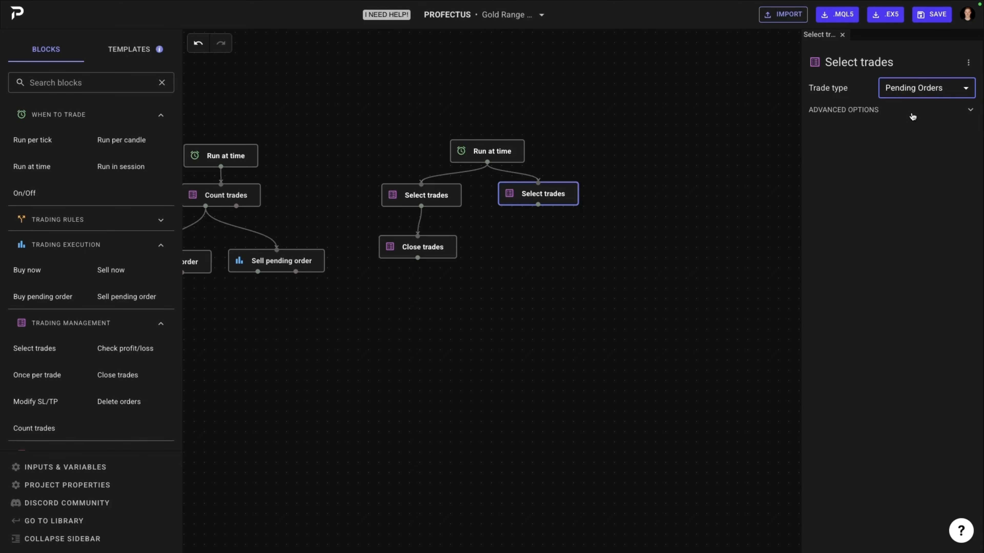
left_click(912, 116)
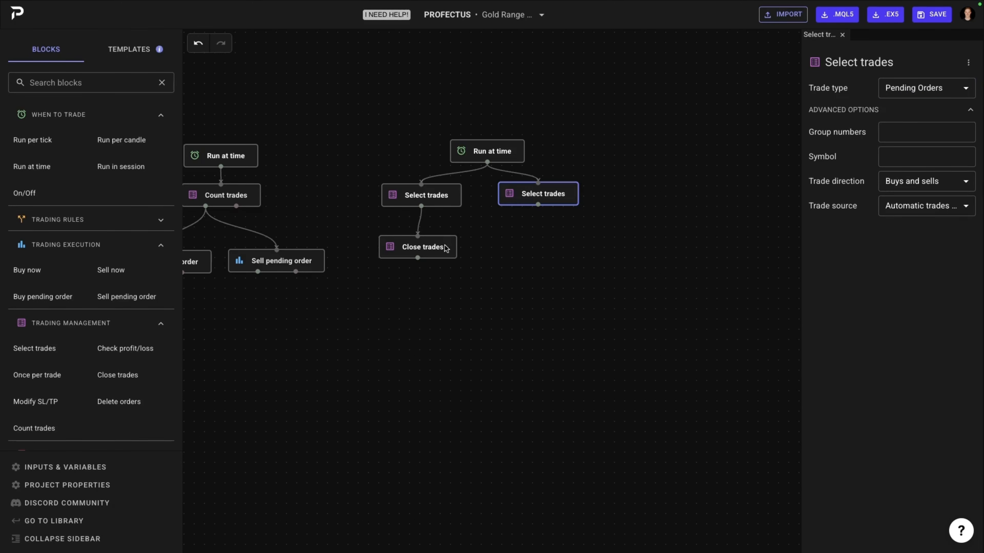
Step: Add a Delete orders block below the pending-orders Select trades block and connect the two
left_click(449, 251)
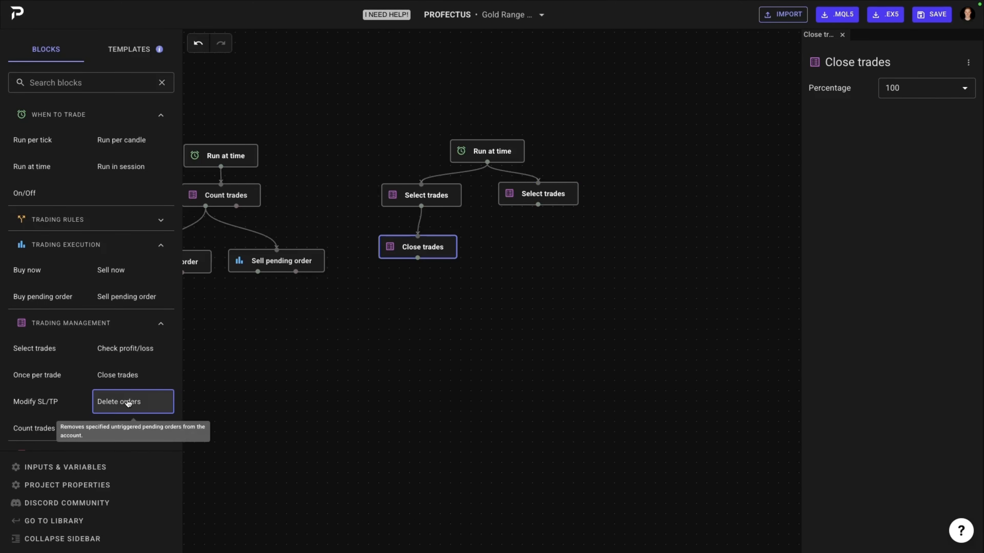
mouse_move(128, 402)
left_mouse_down()
mouse_move(359, 337)
mouse_move(529, 253)
left_mouse_up()
mouse_move(538, 204)
left_mouse_down()
mouse_move(529, 246)
mouse_move(556, 239)
left_mouse_up()
left_click(546, 250)
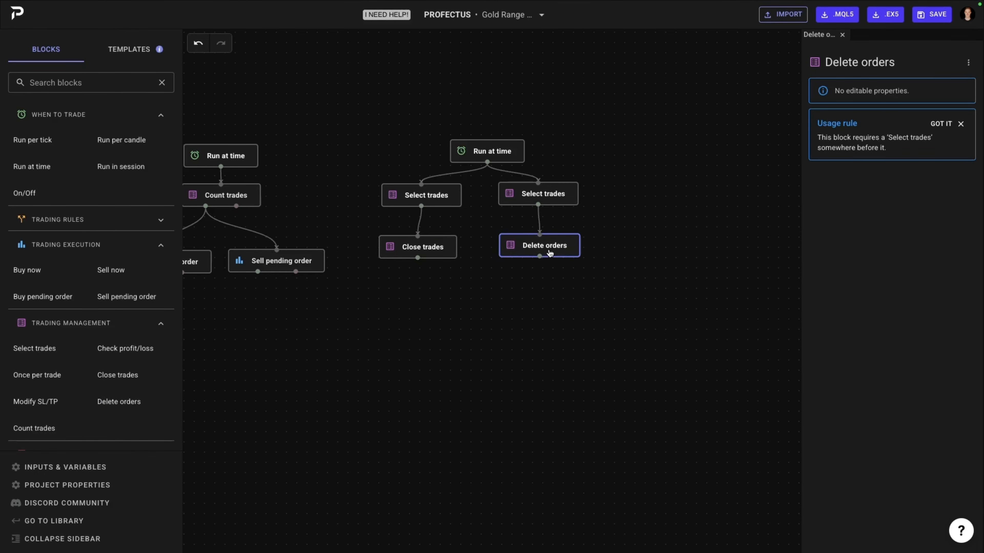
Step: Review the time settings of the Run at time block above the Close trades and Delete orders branches
left_click_drag(622, 258, 531, 241)
left_click_drag(633, 192, 601, 187)
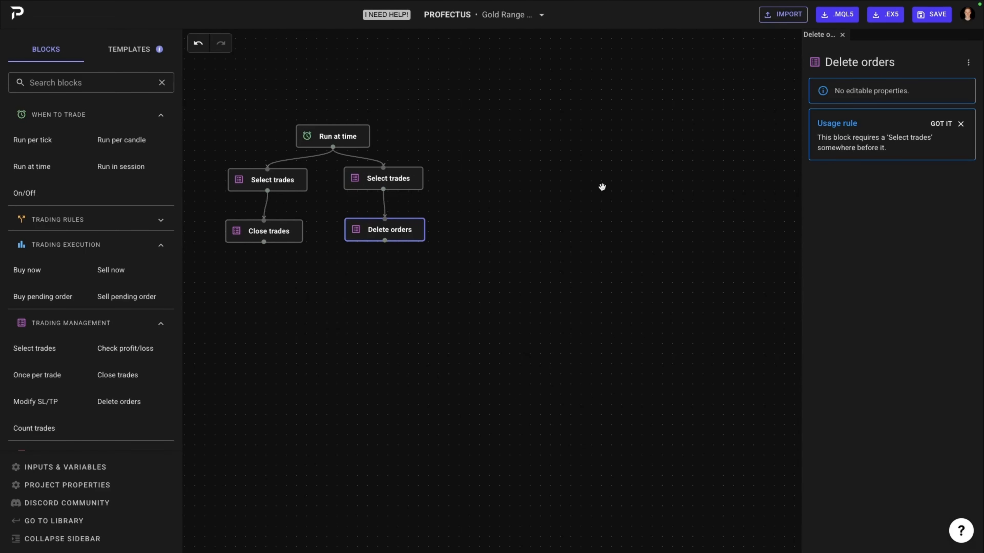
left_click(540, 194)
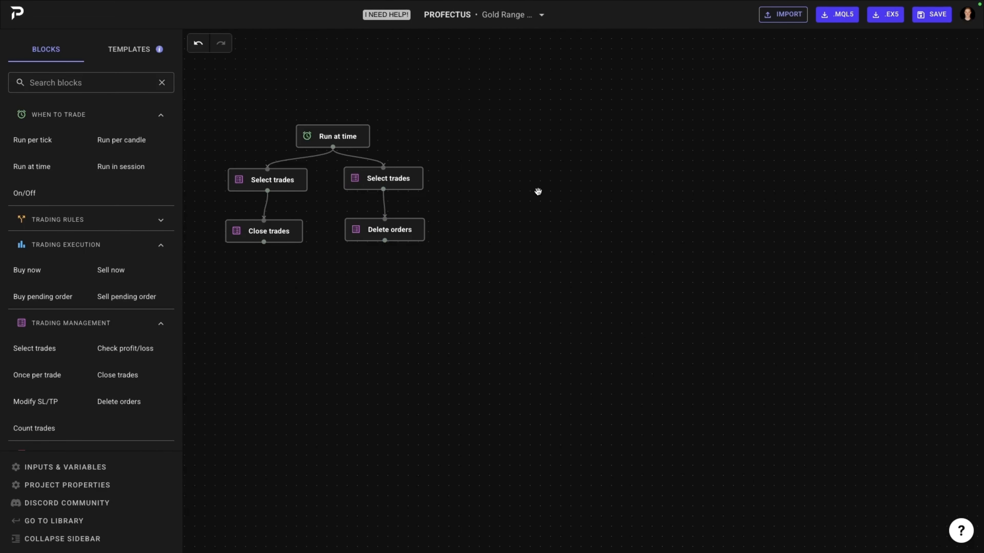
left_click(358, 140)
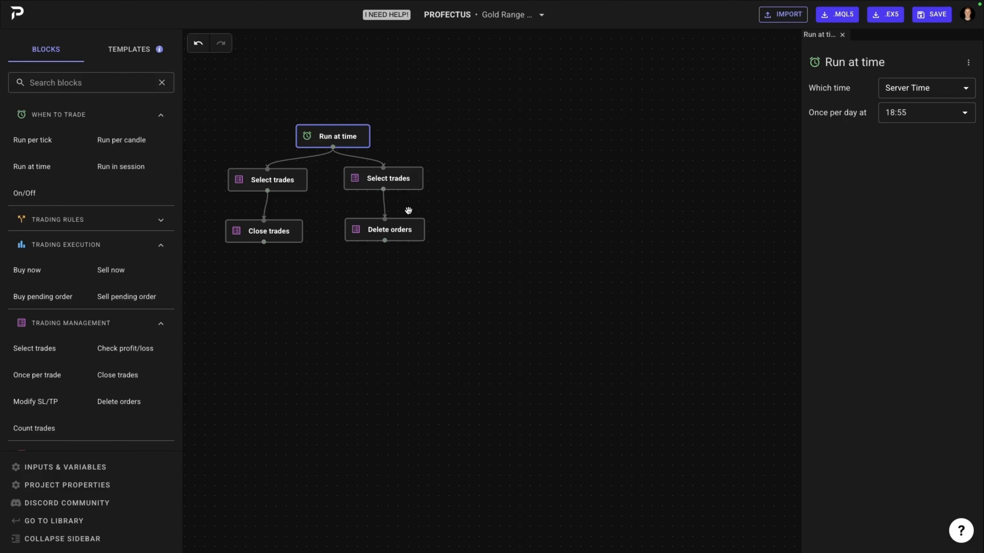
left_click(495, 196)
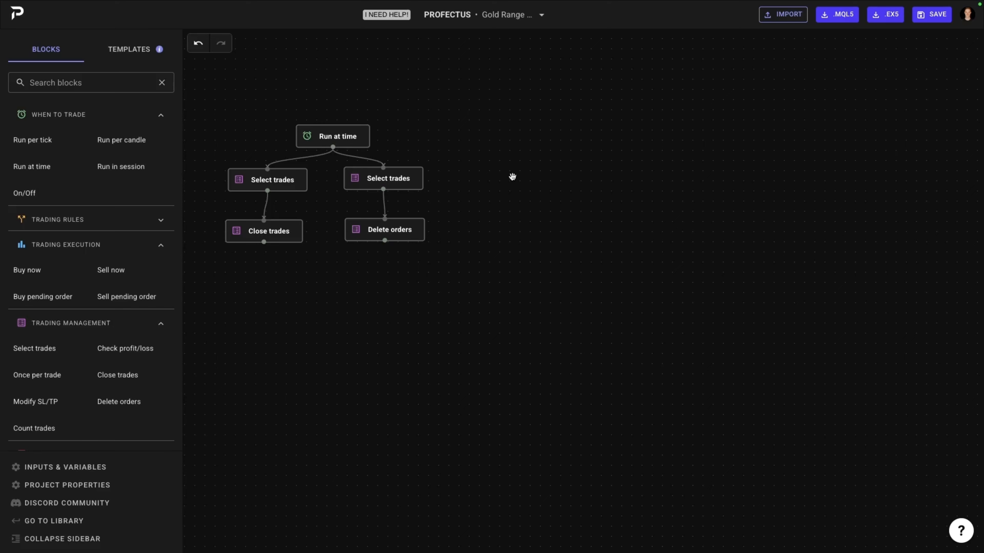
mouse_move(512, 176)
left_mouse_down()
mouse_move(519, 167)
mouse_move(538, 178)
mouse_move(520, 182)
left_mouse_up()
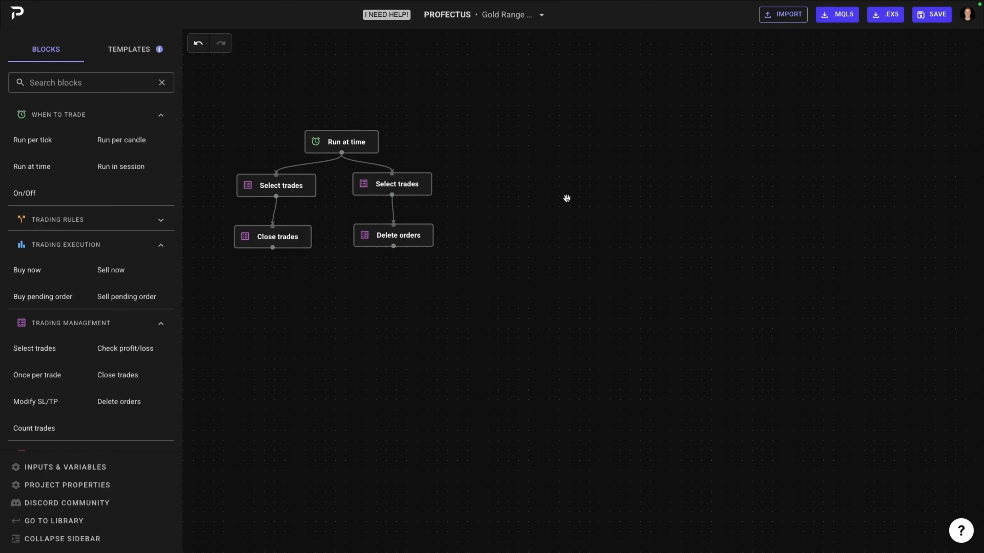
Step: Add a Run per tick block with a connected Count trades block below it, and set the order count condition to == 0
left_click_drag(11, 134, 615, 142)
left_click(629, 147)
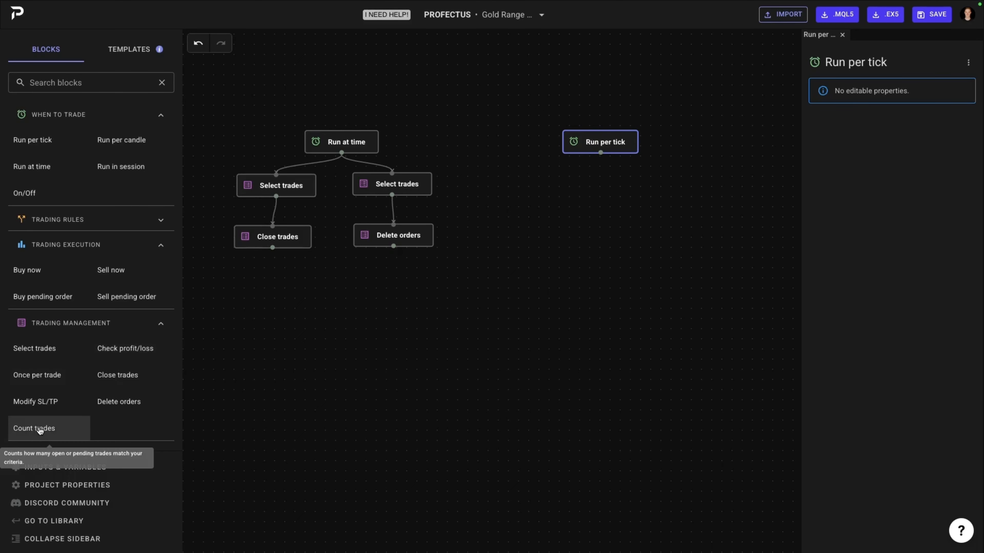
left_click_drag(40, 430, 601, 189)
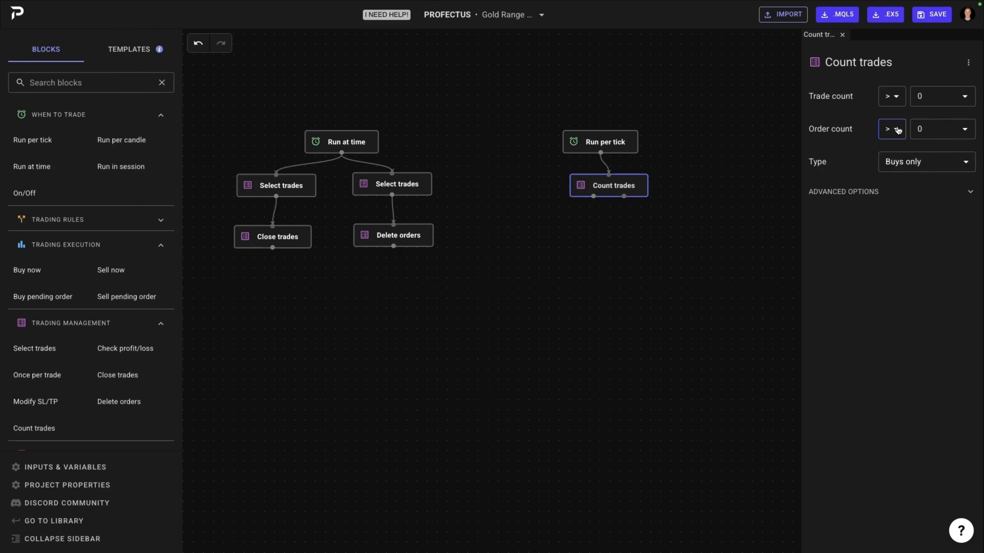
left_click(896, 129)
left_click(886, 210)
left_click_drag(604, 182, 599, 182)
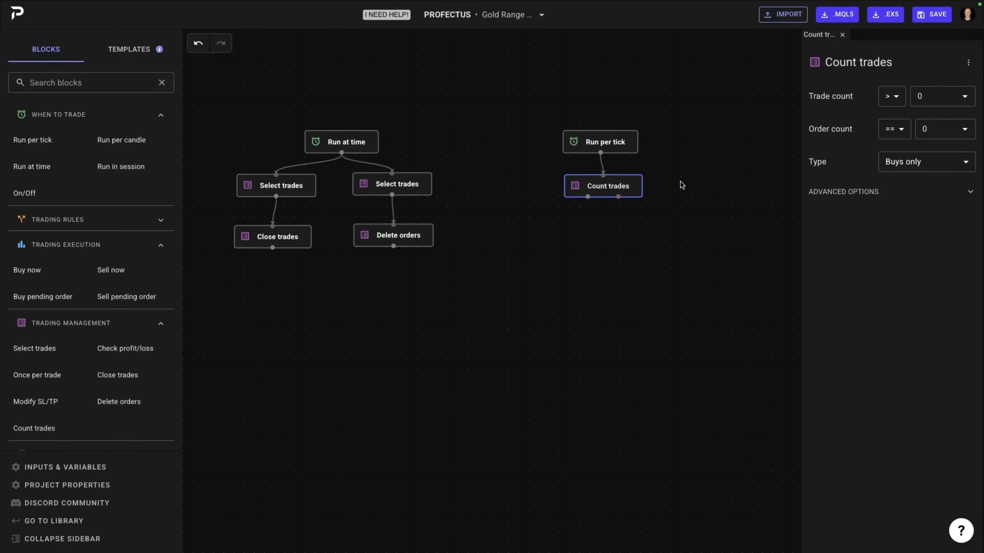
Step: Below Count trades, connect a Select trades block for Pending Orders with direction Sells only, followed by a Delete orders block
left_click_drag(35, 348, 601, 238)
left_click(891, 88)
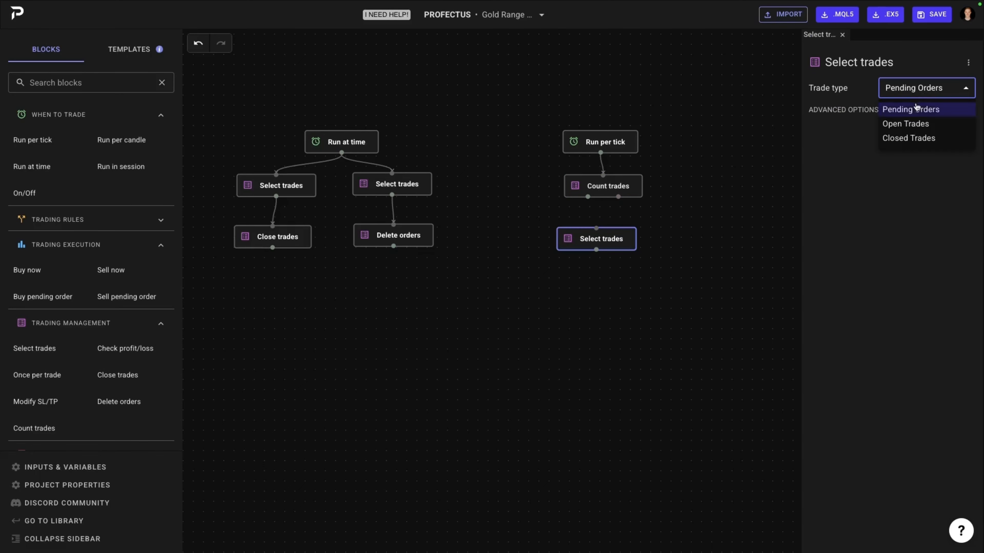
left_click(855, 163)
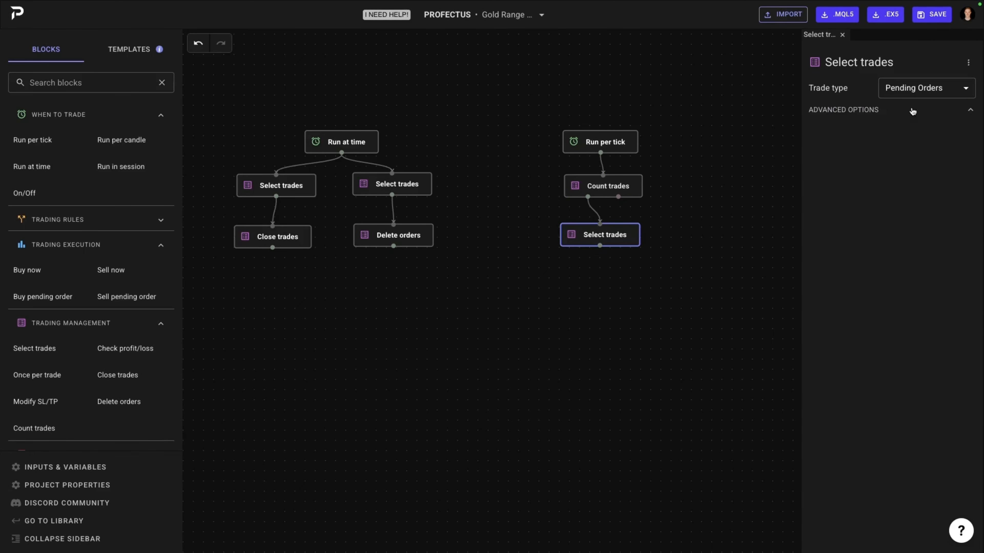
left_click(911, 111)
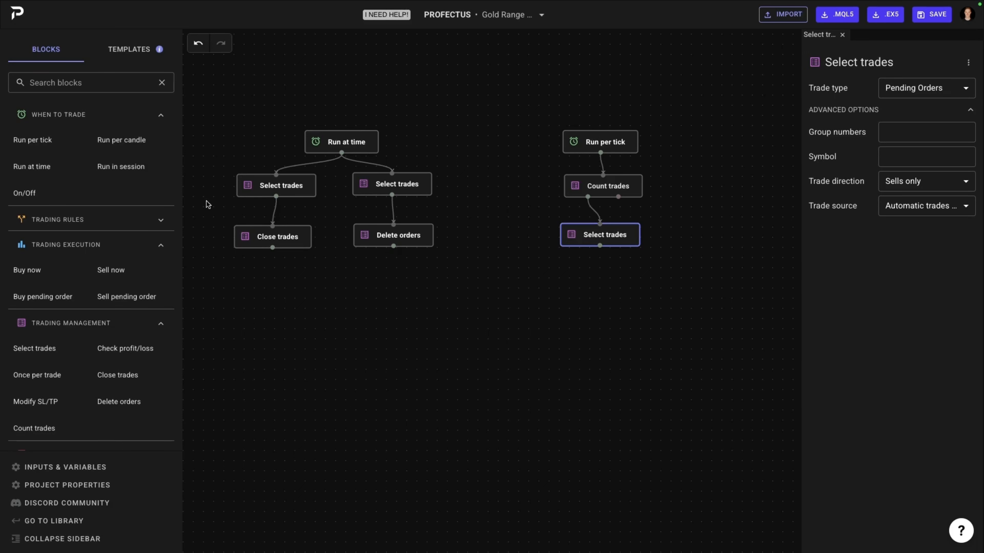
left_click_drag(119, 401, 601, 278)
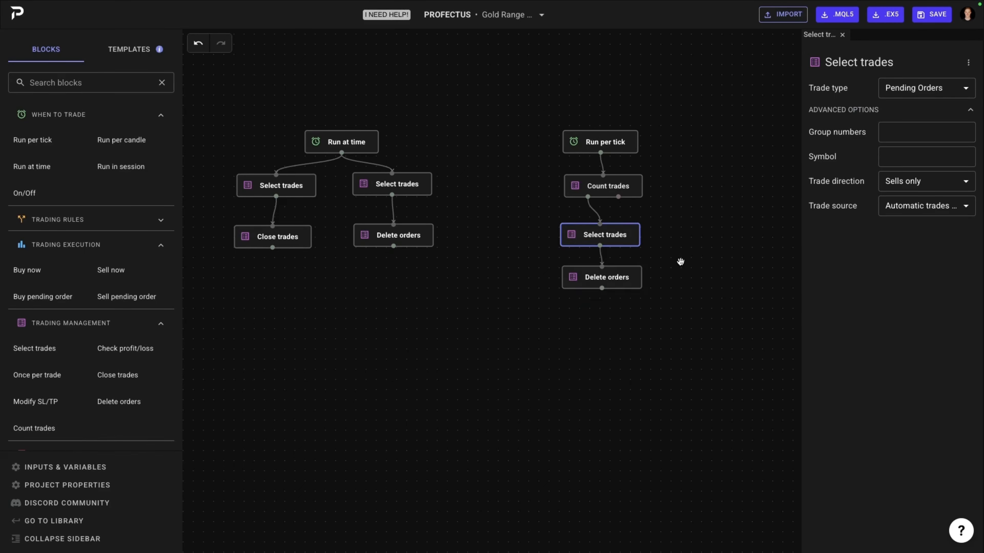
Step: Review the settings of the Count trades, Select trades and Delete orders blocks in the Run per tick flow
left_click(620, 189)
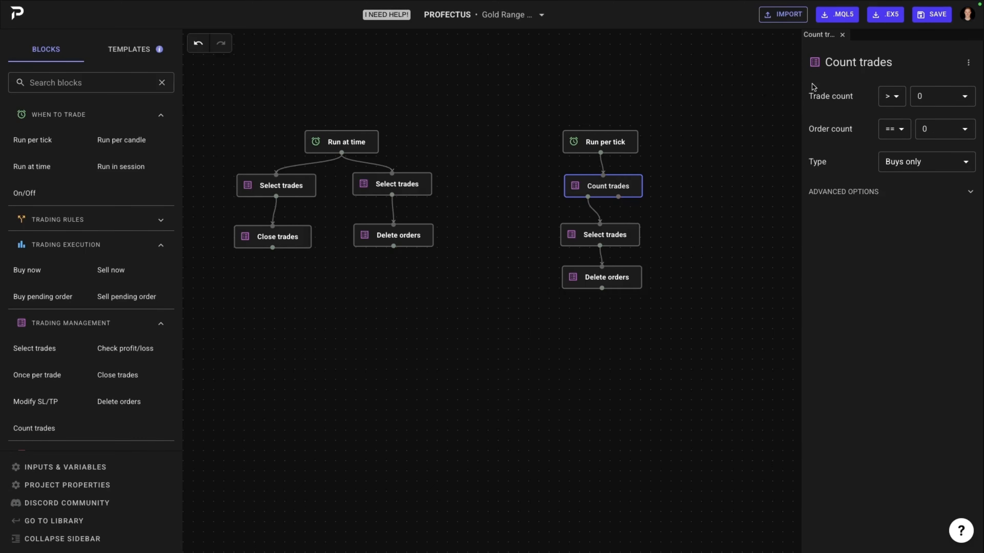
left_click(620, 239)
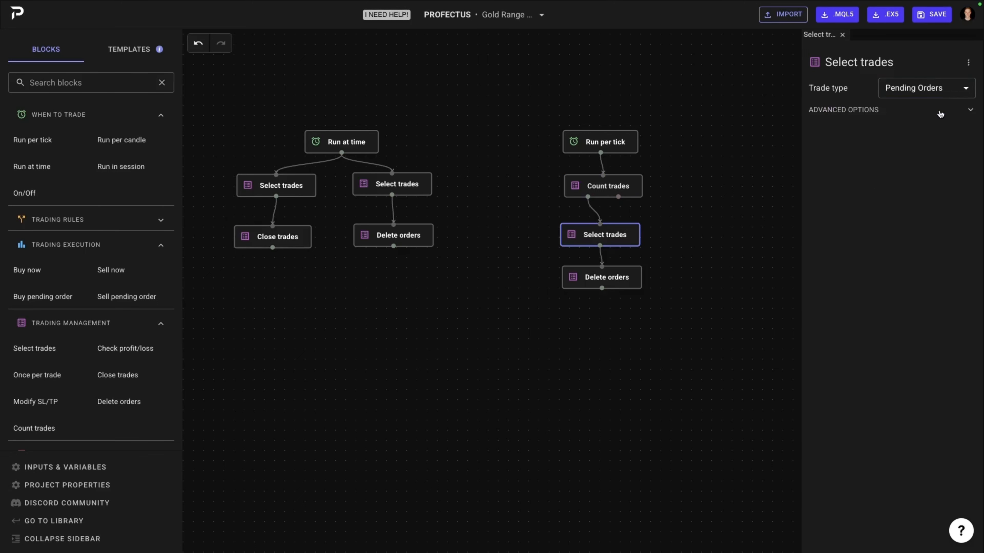
left_click(939, 112)
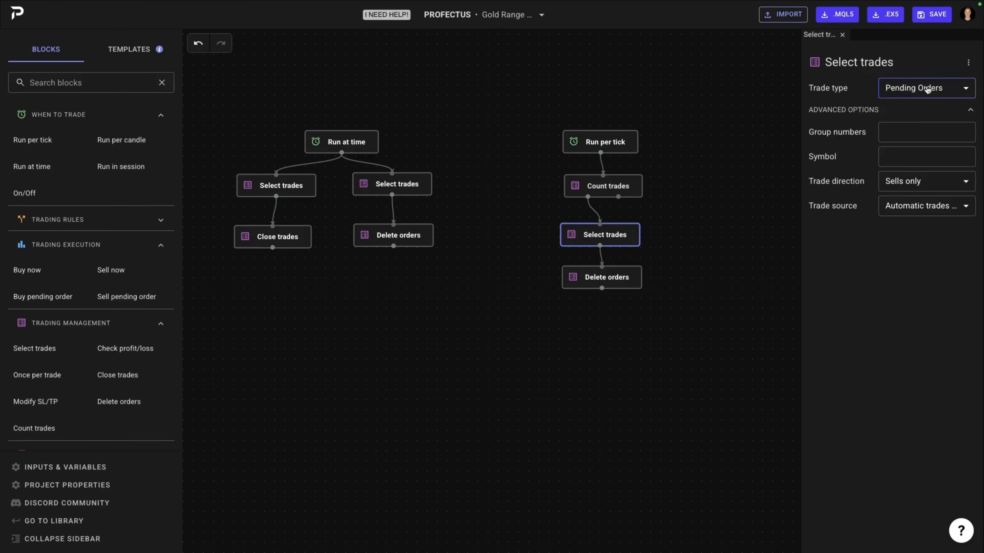
left_click(621, 285)
Step: Add a second Run per tick block beside the first and connect a new Count trades block below it
scroll(650, 272, "right", 3)
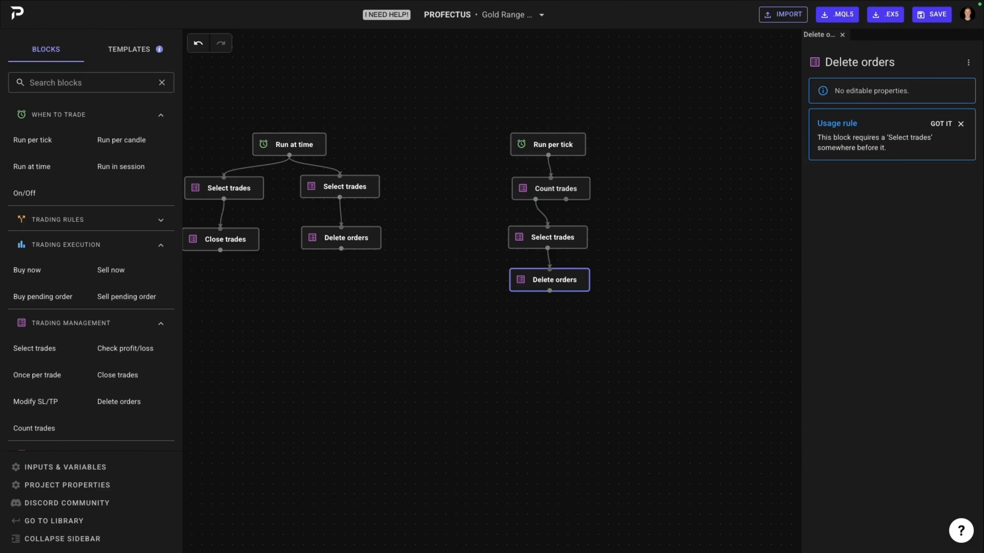
left_click_drag(53, 139, 673, 142)
left_click_drag(548, 155, 673, 148)
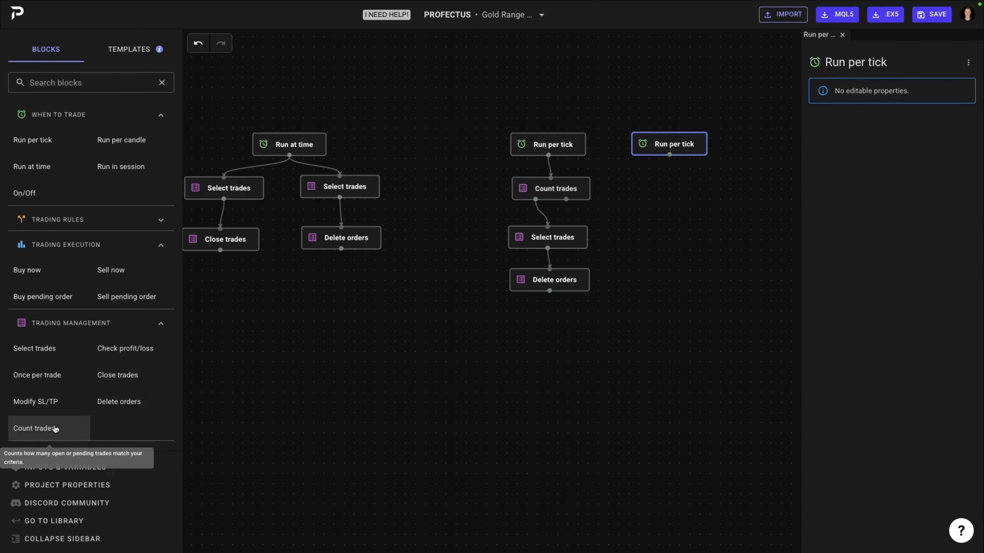
left_click_drag(54, 428, 673, 177)
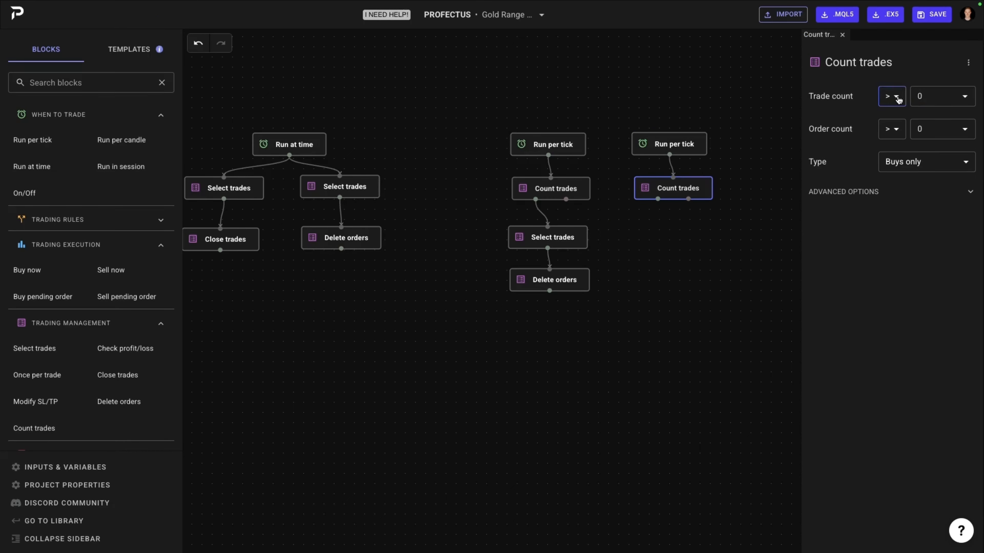
Step: Set the new Count trades block's order count to == 0 and its type to Sells only, and expand its advanced options
left_click(928, 161)
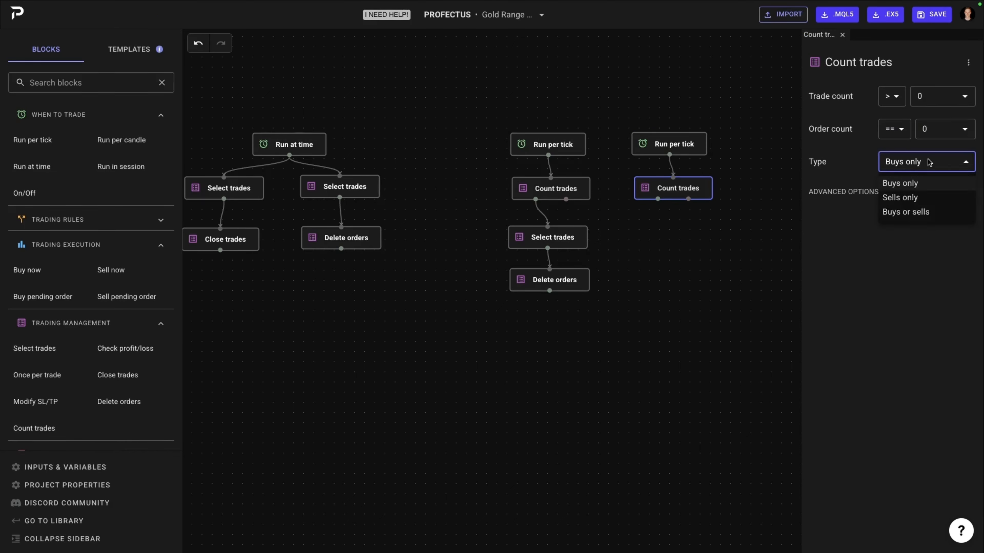
left_click(899, 198)
left_click(885, 193)
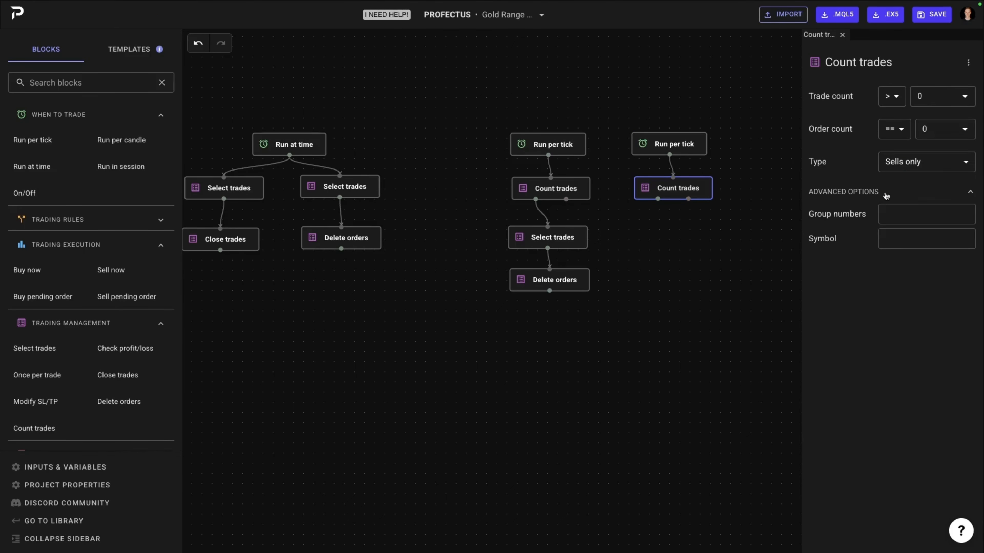
Step: Connect a Select trades block for Pending Orders below the second Count trades block, and set its trade direction to Buys only
left_click_drag(49, 348, 680, 236)
left_click(681, 246)
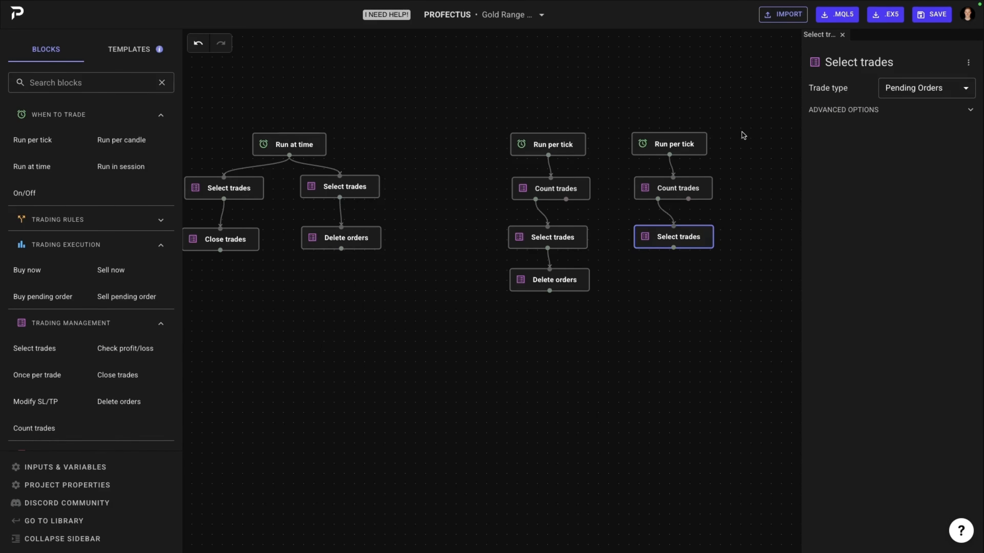
left_click(860, 112)
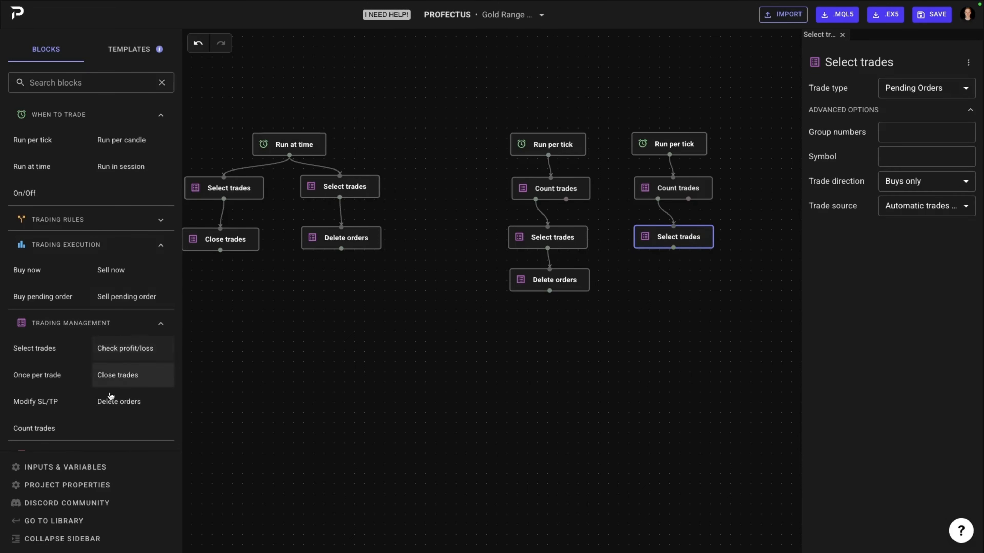
Step: Add a Delete orders block below the Buys only Select trades block and connect it
left_click_drag(115, 403, 644, 292)
left_click_drag(674, 248, 574, 296)
scroll(647, 294, "down", 3)
scroll(639, 290, "left", 3)
scroll(553, 292, "up", 3)
scroll(552, 294, "down", 2)
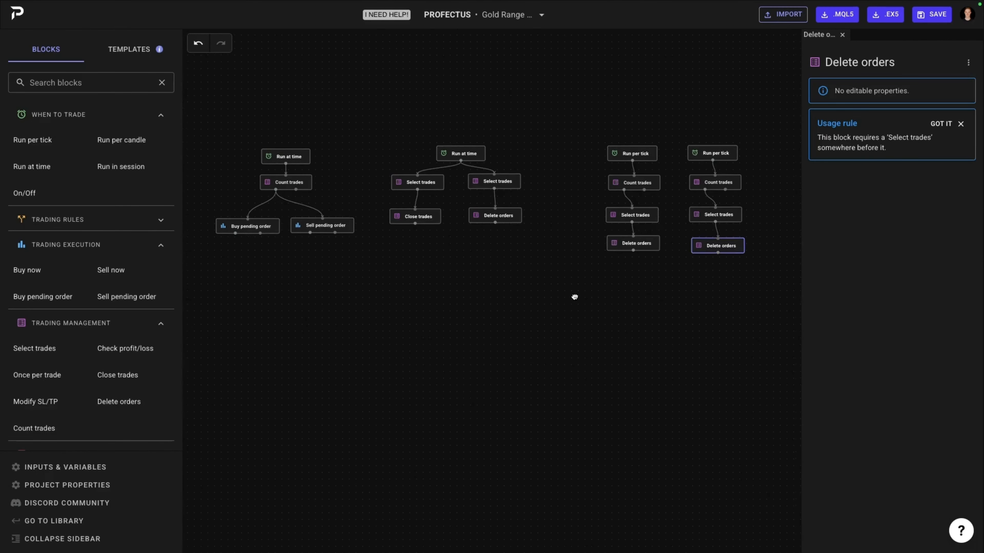